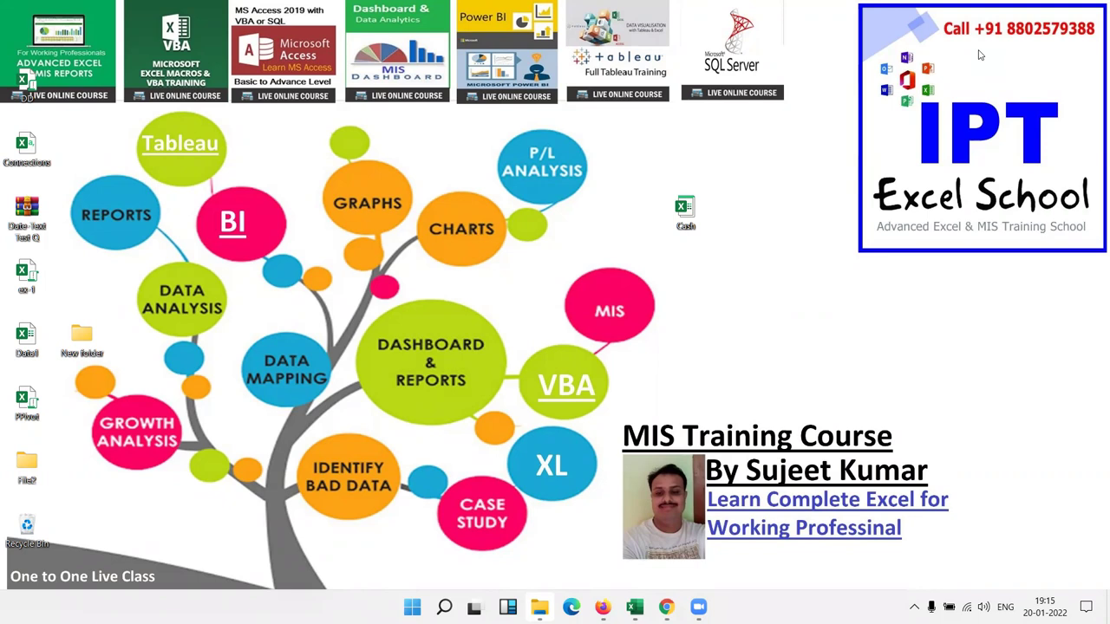
Step: Bring the Gmail message about hiding an Excel sheet to the front
left_click(666, 607)
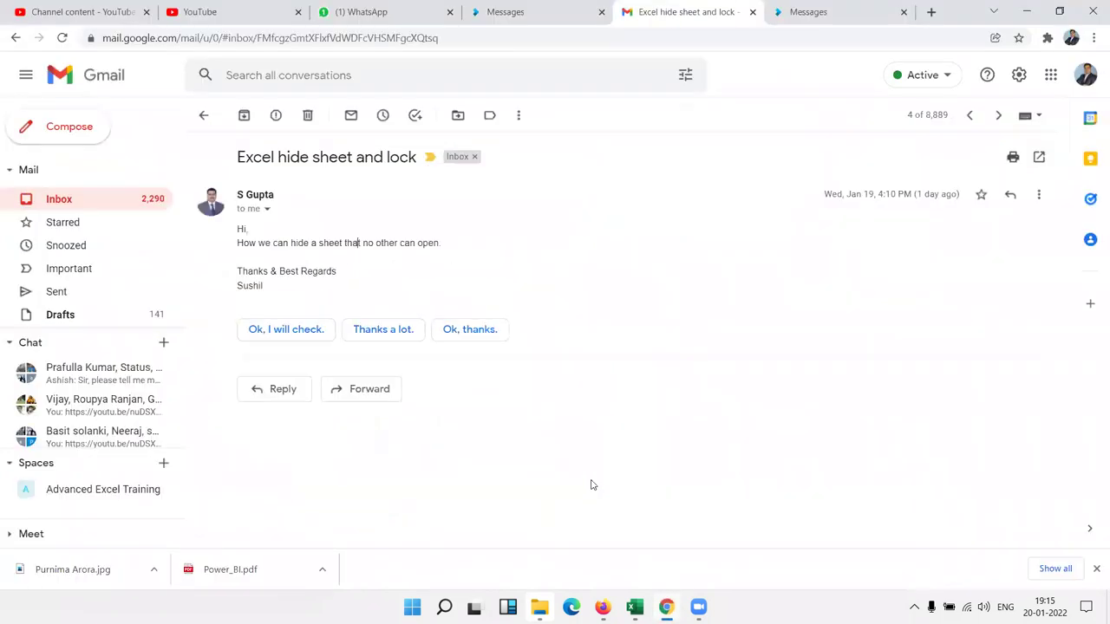
Step: Review the sender details and the sheet-hiding question, then switch to the Book1 workbook
left_click(267, 210)
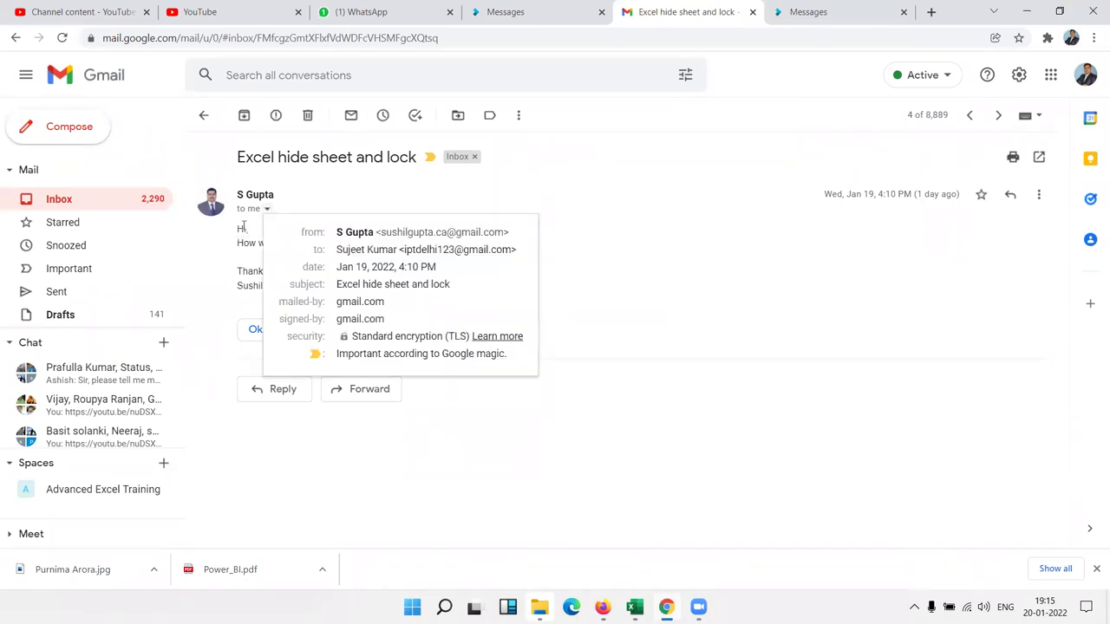
double_click(242, 228)
double_click(241, 243)
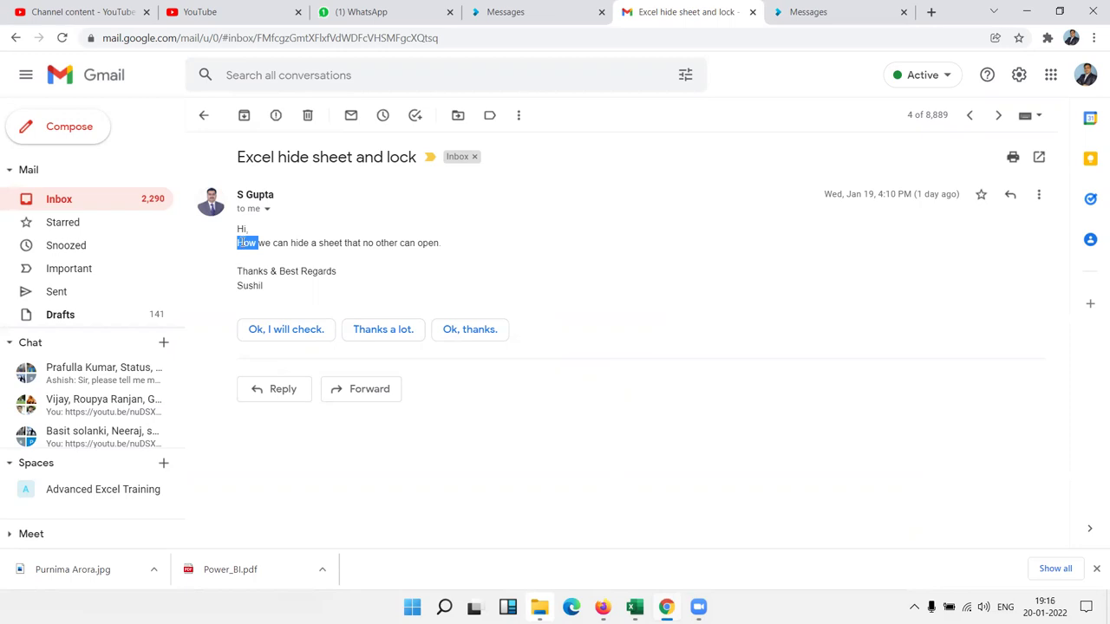
left_click(636, 603)
left_click(486, 529)
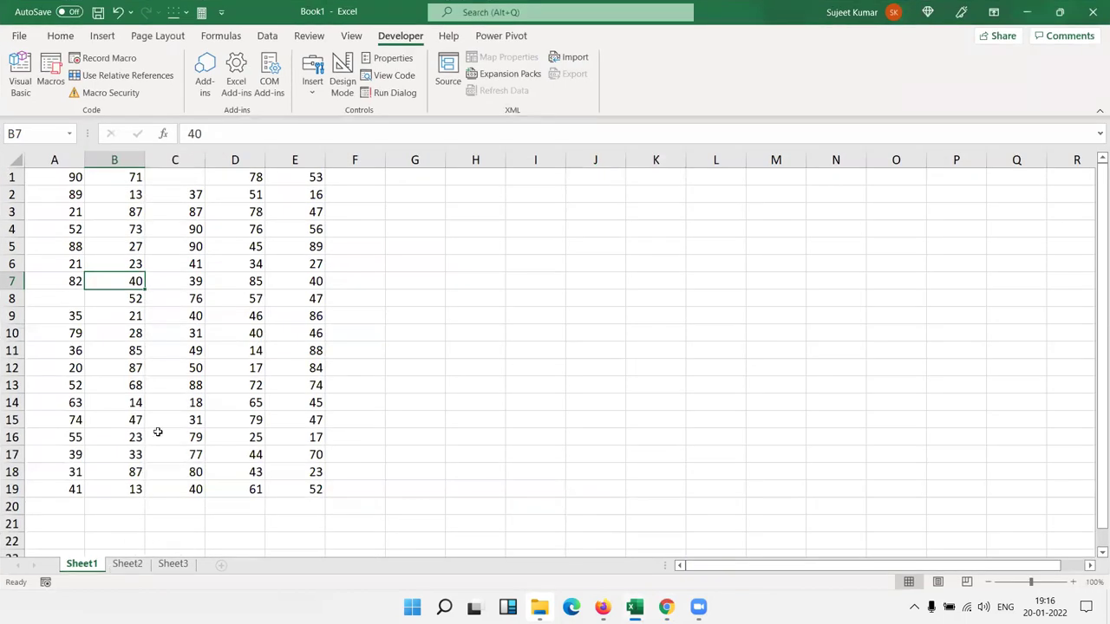
Step: Hide Sheet1 from its tab's right-click menu
left_click(236, 448)
left_click(104, 539)
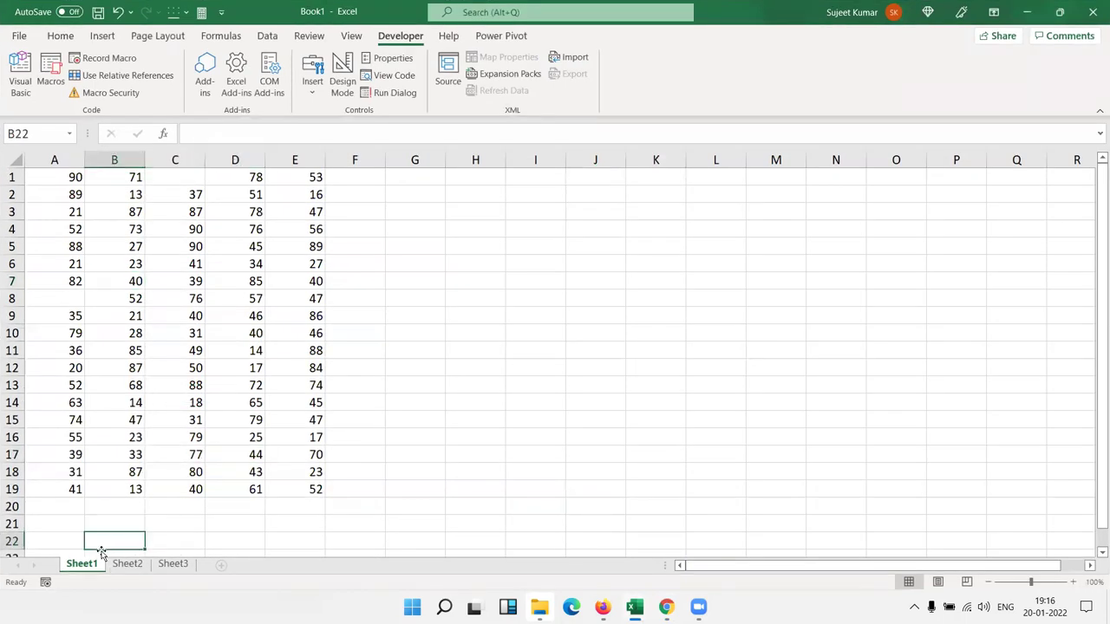
right_click(84, 565)
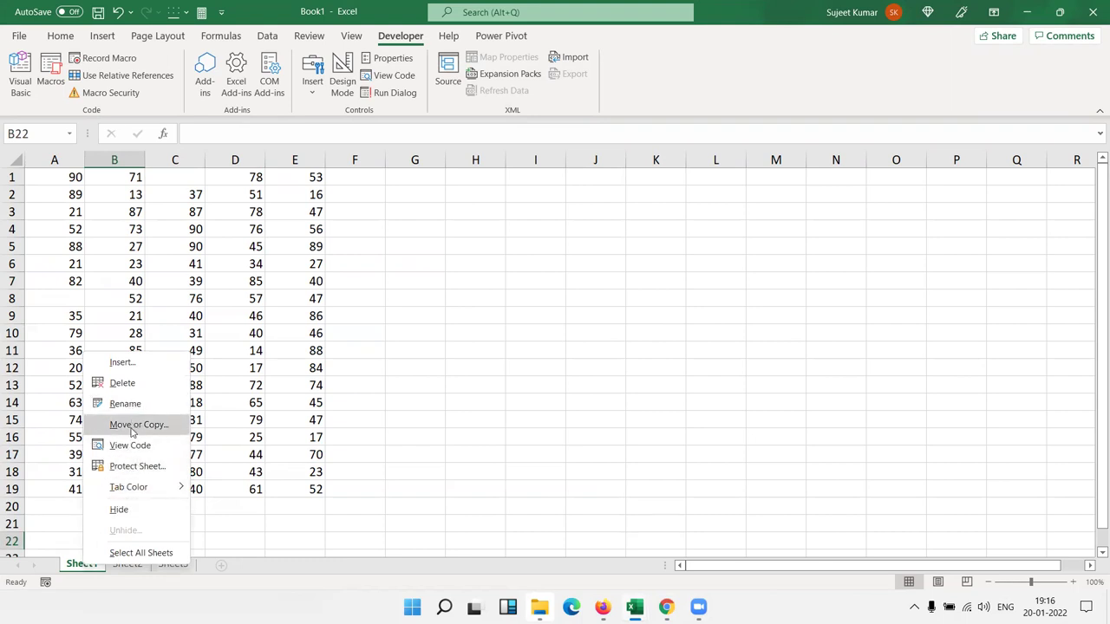
left_click(121, 509)
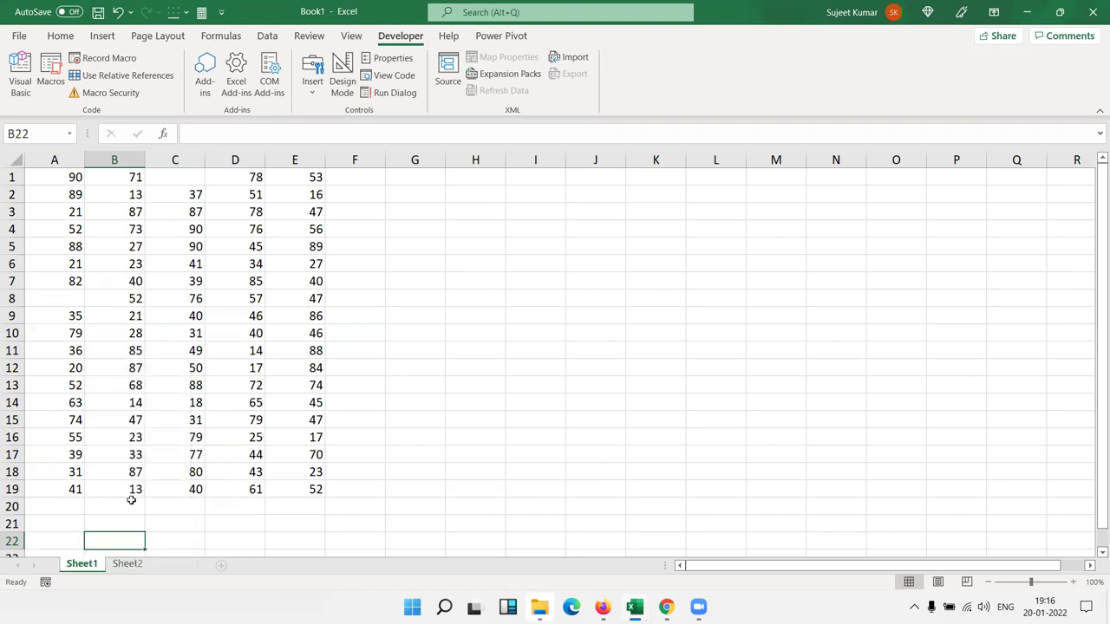
Step: Unhide Sheet1 through the Unhide list, then hide it again
left_click_drag(193, 383, 193, 370)
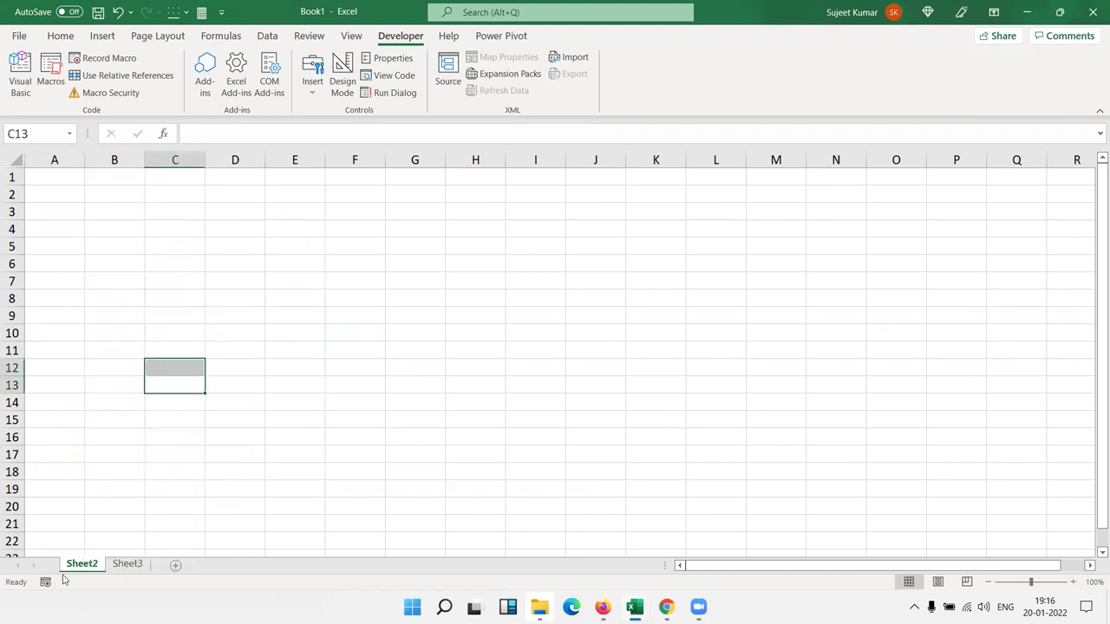
right_click(76, 565)
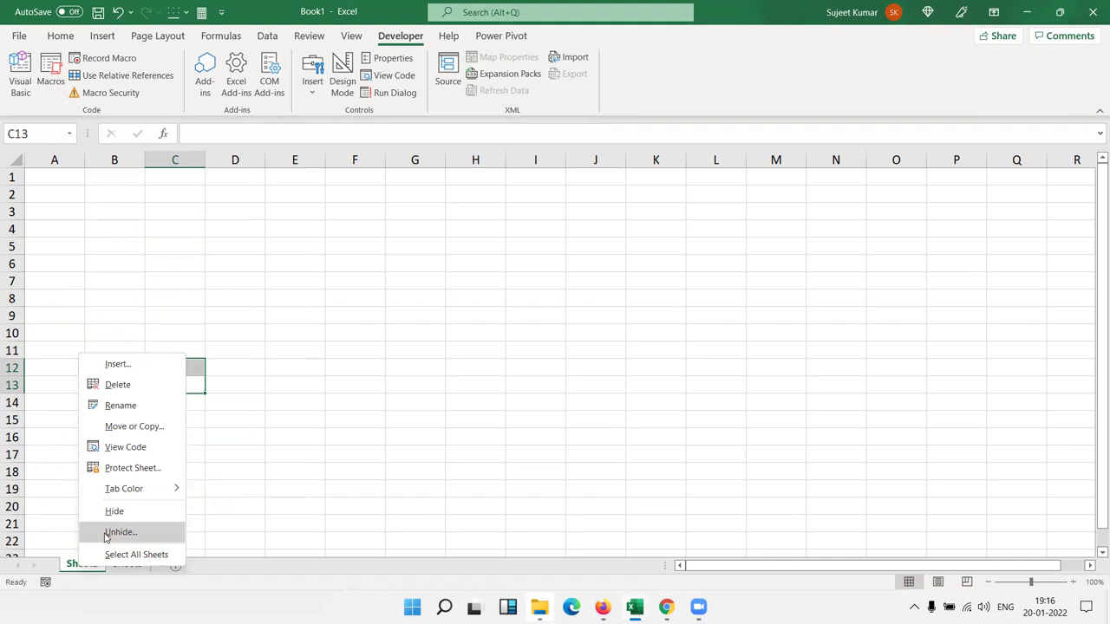
left_click(106, 533)
left_click(162, 570)
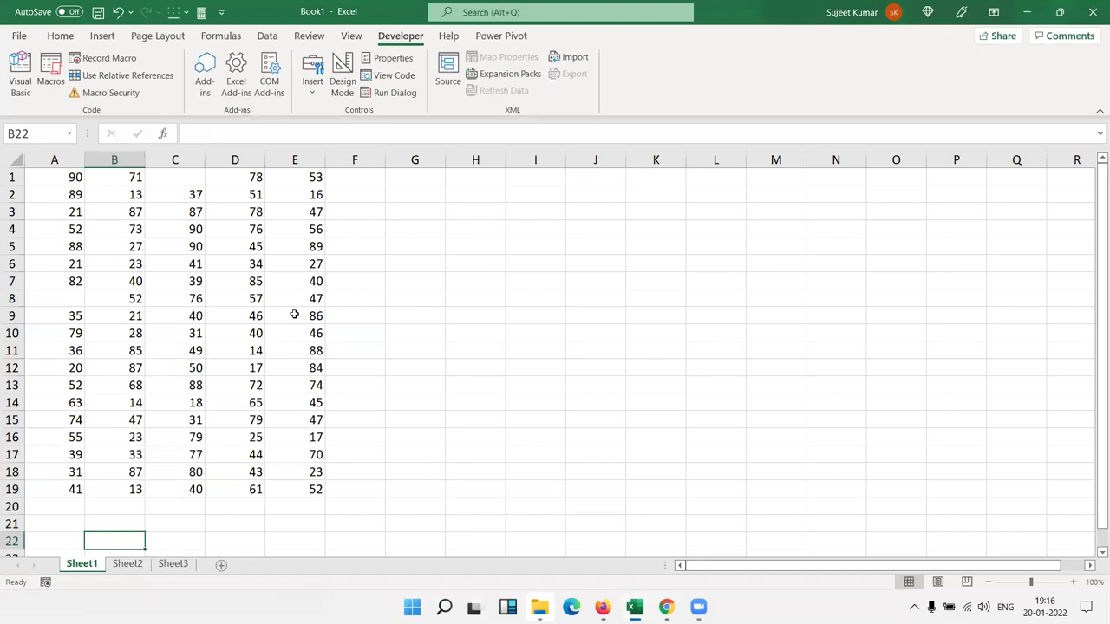
right_click(94, 571)
left_click(129, 512)
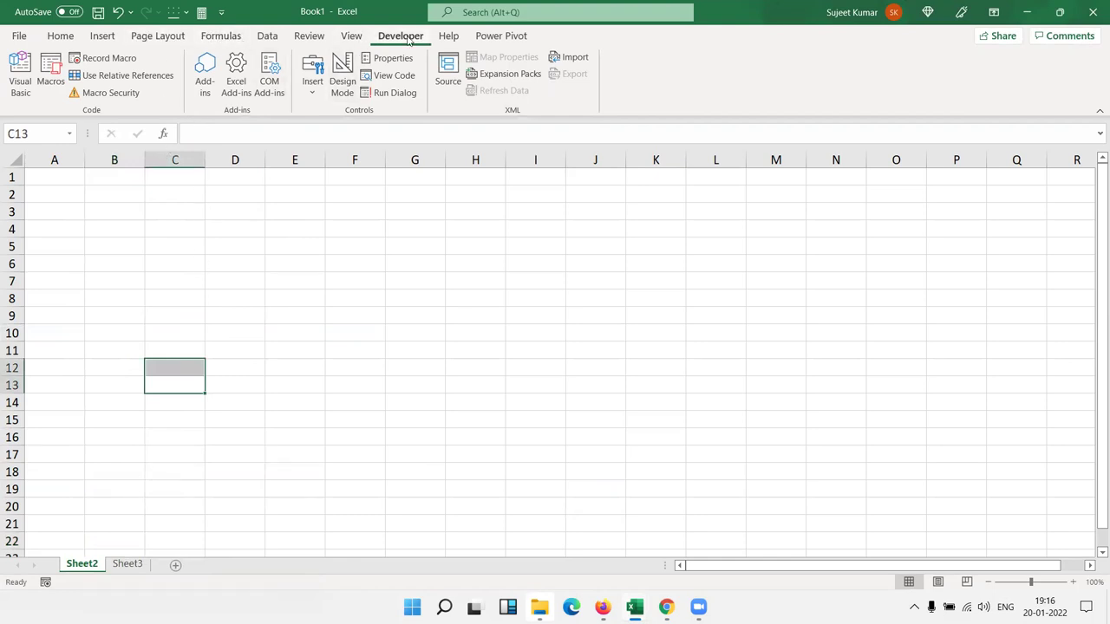
Step: Protect the workbook structure without a password
left_click(310, 35)
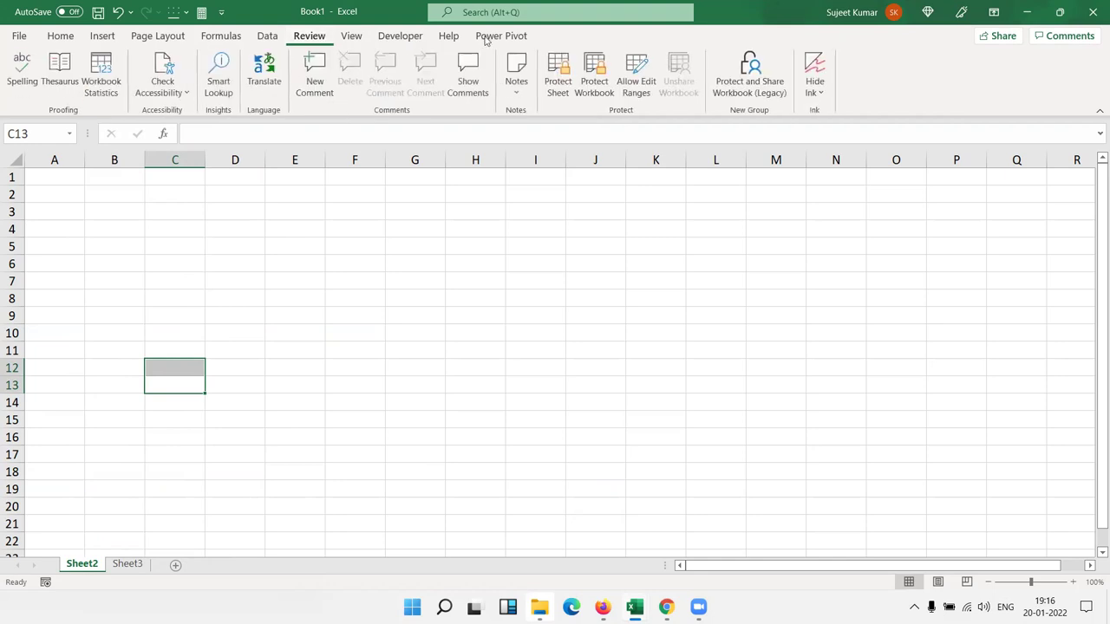
left_click(599, 92)
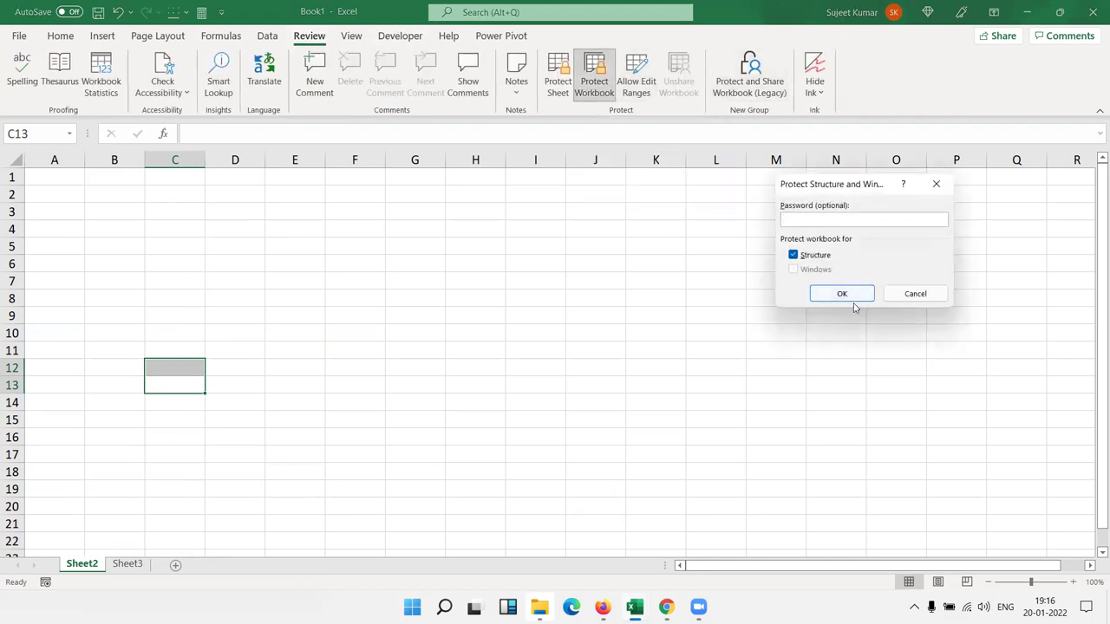
left_click(850, 300)
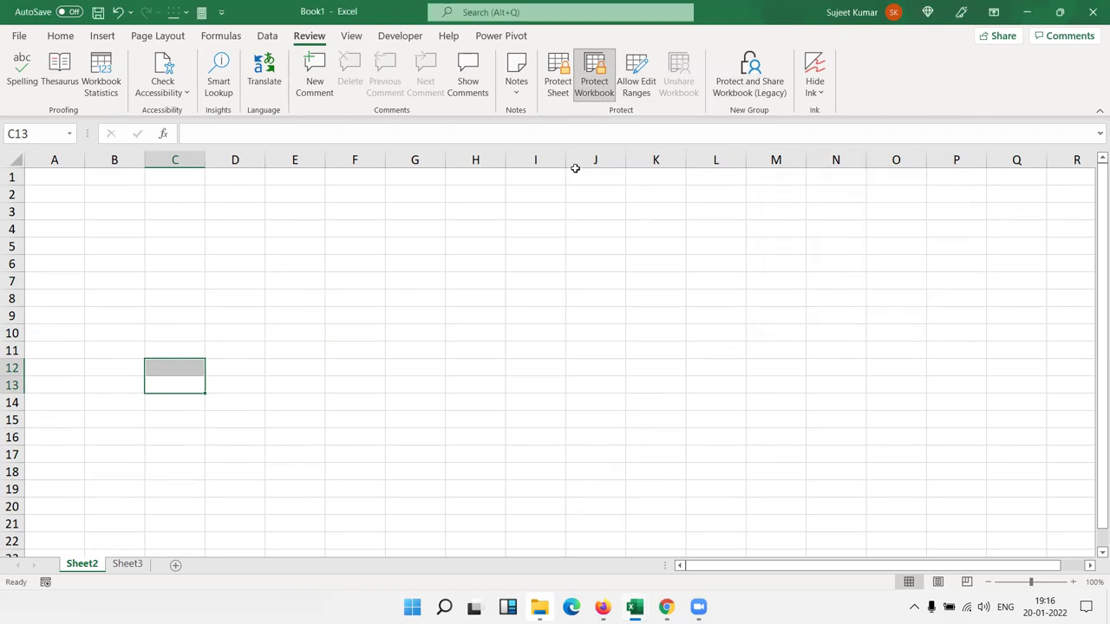
Step: Enter 'fsdf' in E13 and confirm Sheet2's tab options are now greyed out
left_click(280, 386)
type("f")
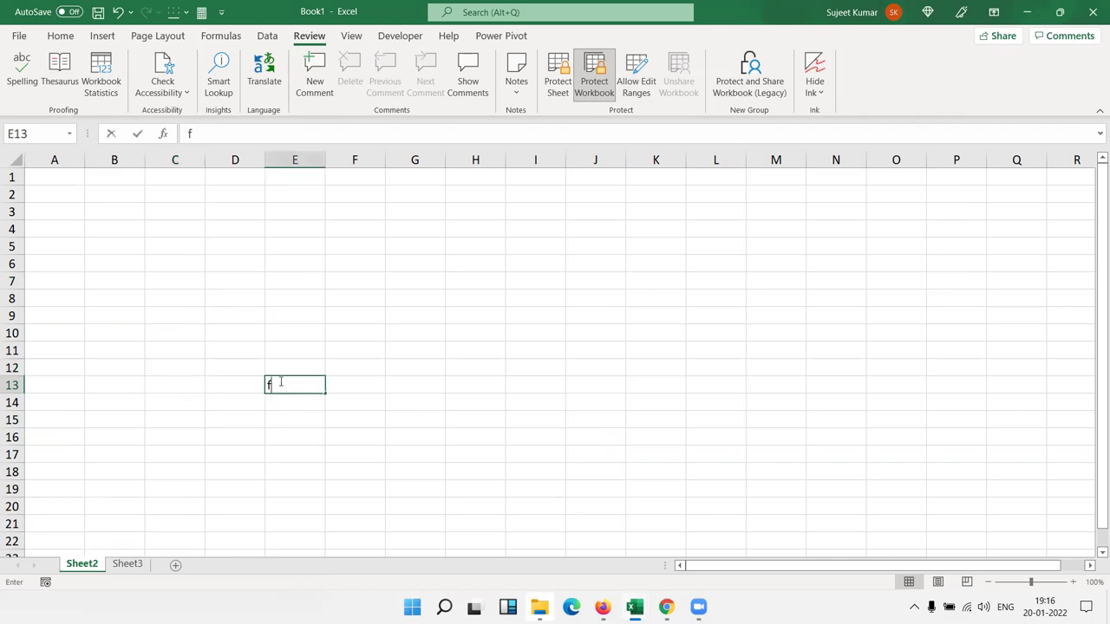
type("sdf")
left_click(399, 285)
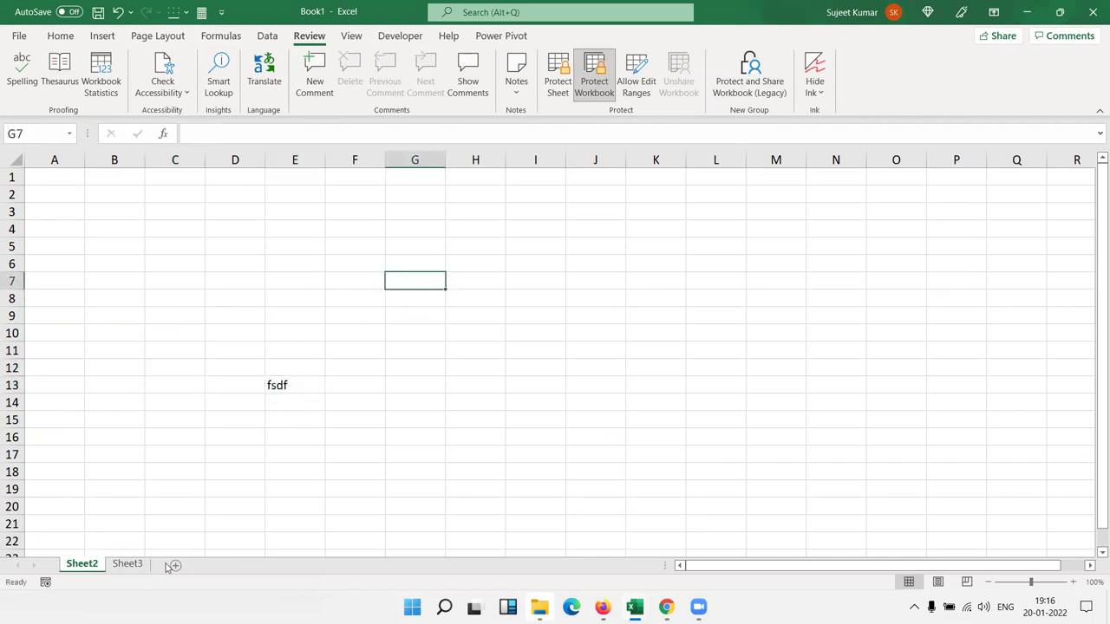
right_click(85, 567)
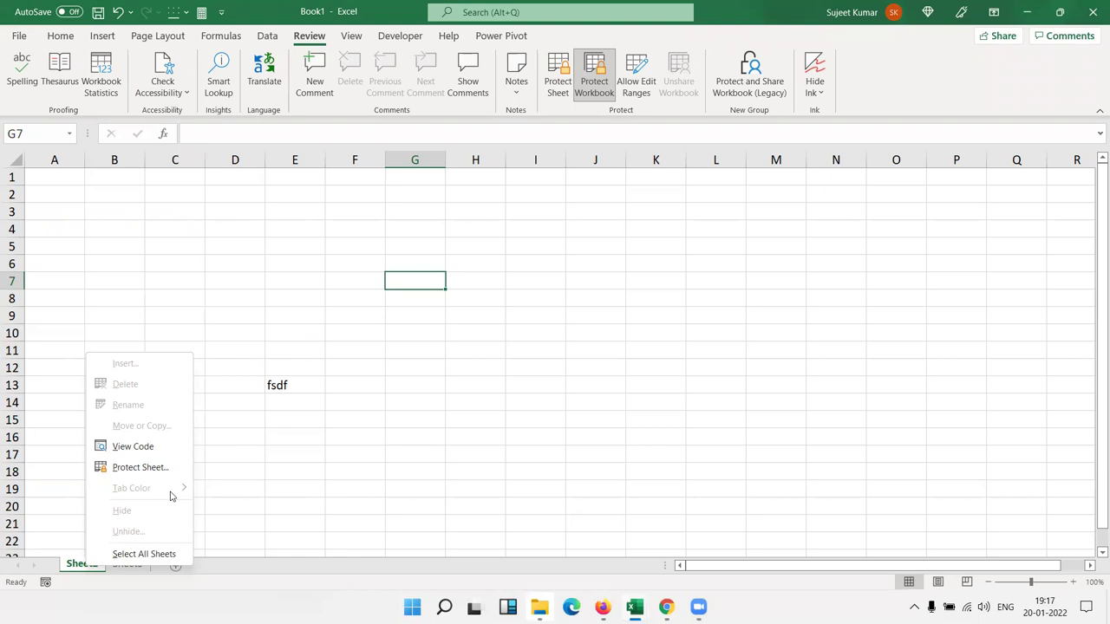
Step: Protect the workbook structure with a password, confirming it in the Confirm Password box
left_click(401, 376)
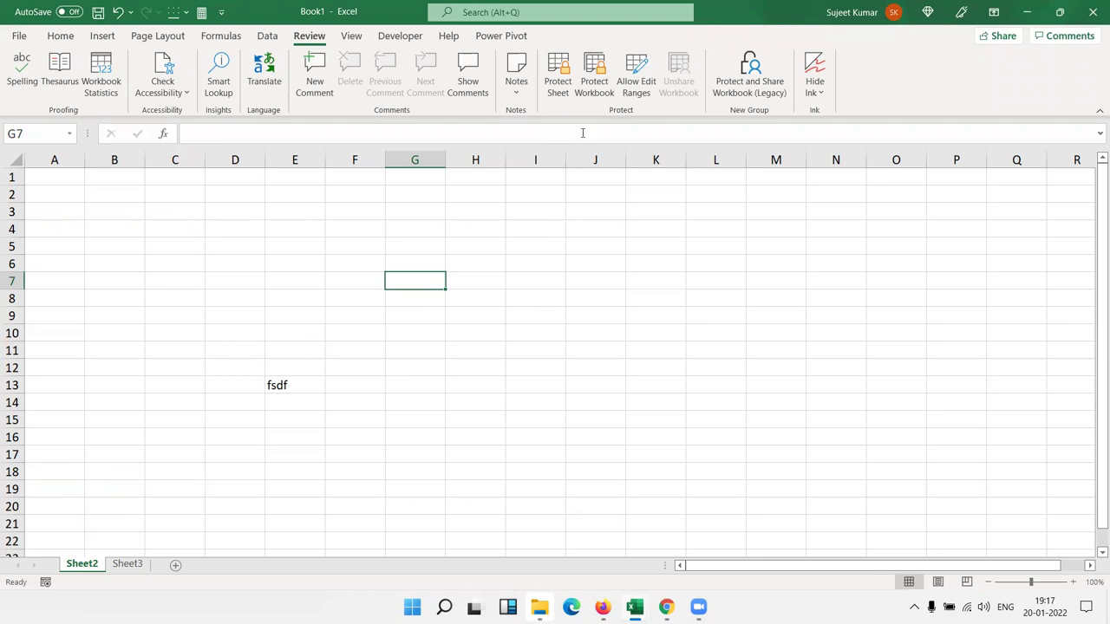
left_click(590, 90)
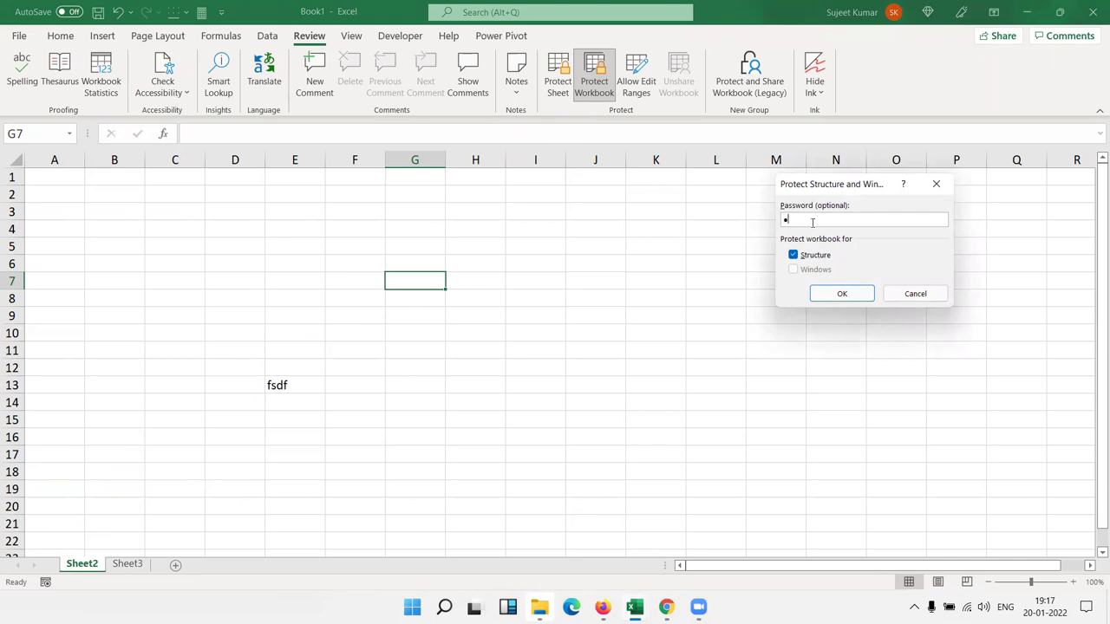
left_click(843, 294)
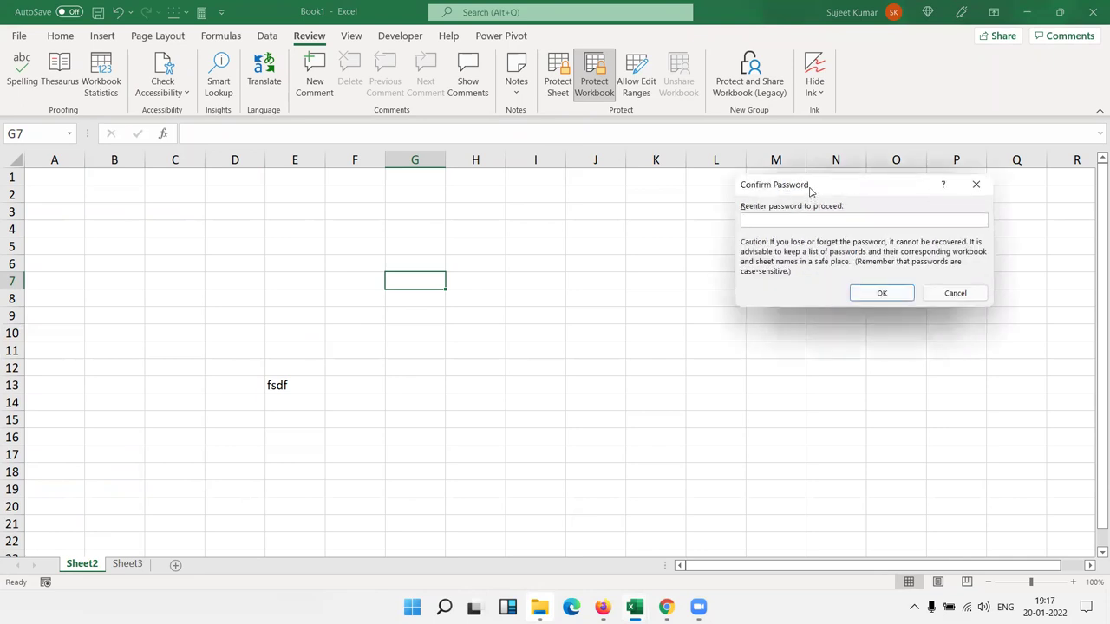
left_click_drag(810, 189, 331, 190)
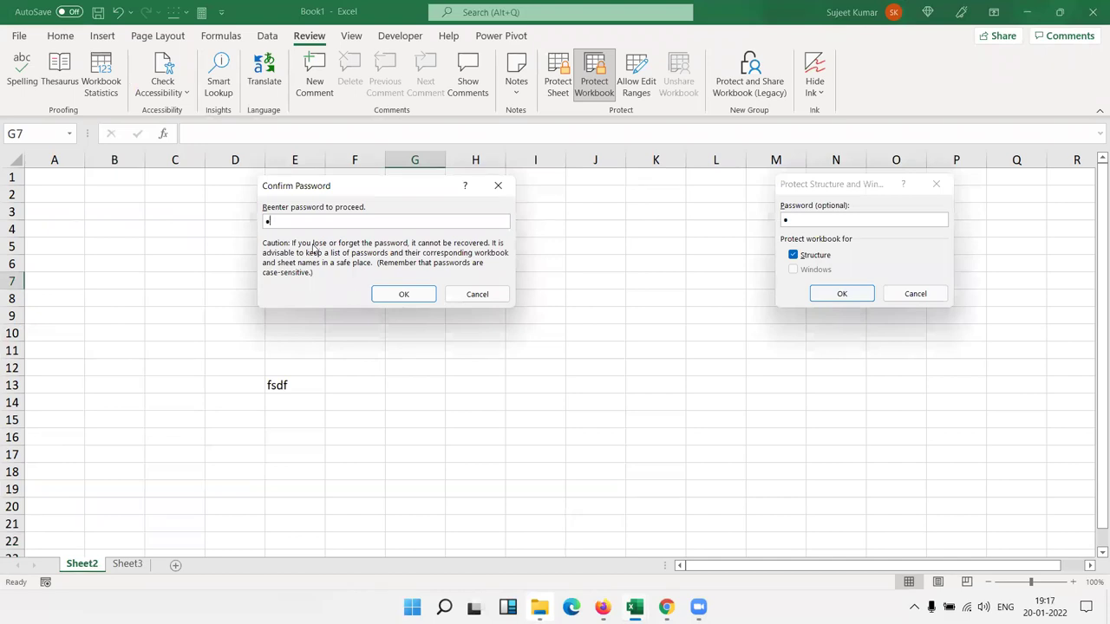
key("Return")
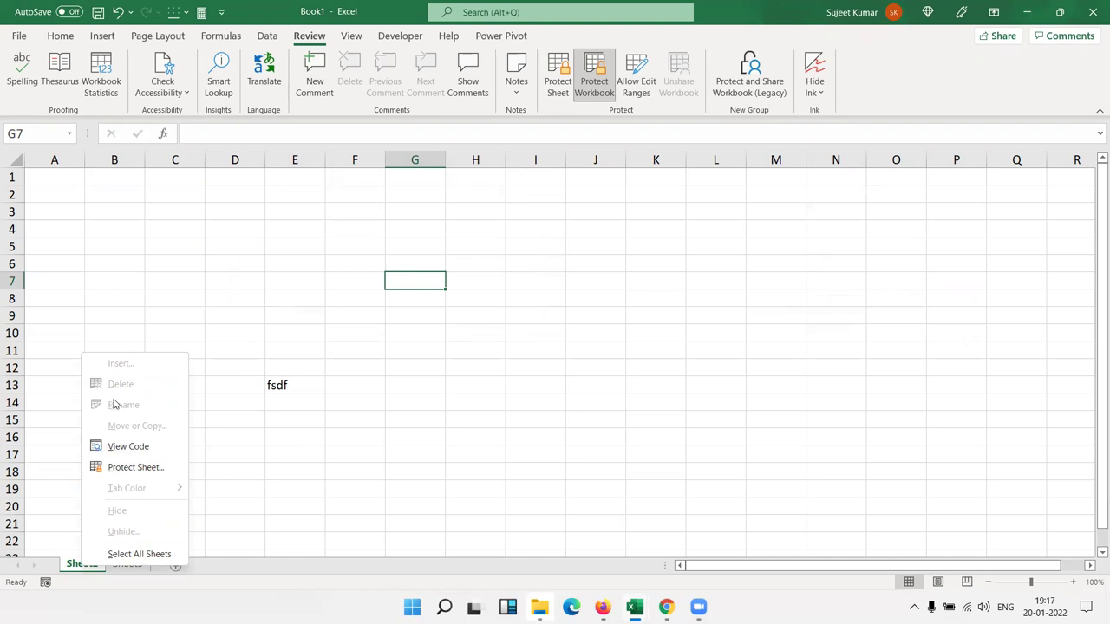
Step: Unprotect the workbook by entering its password
left_click(527, 290)
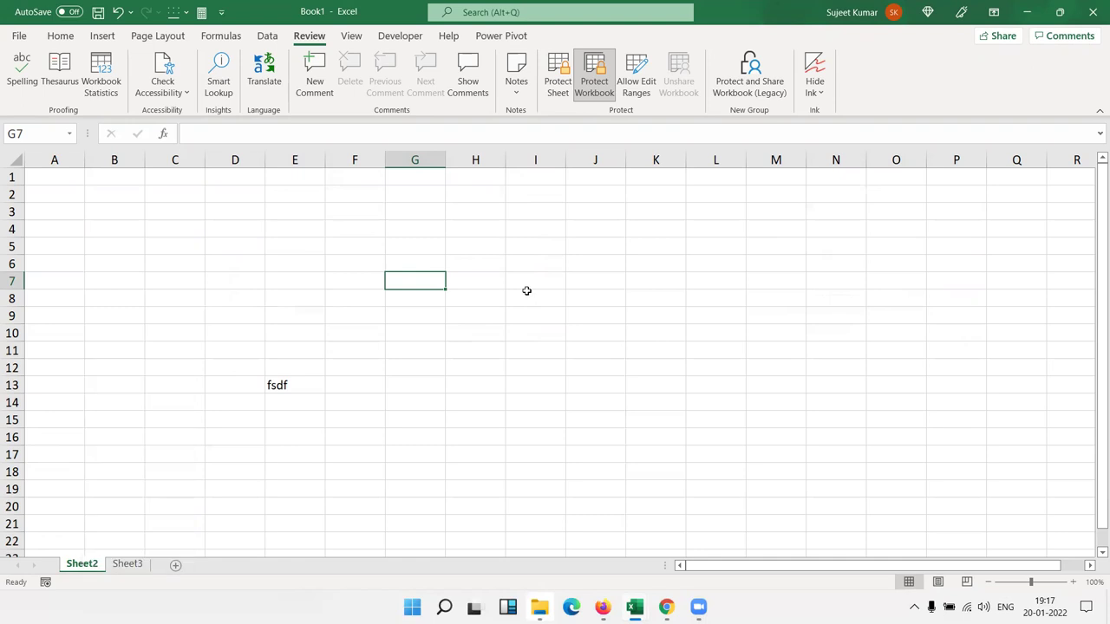
left_click(531, 276)
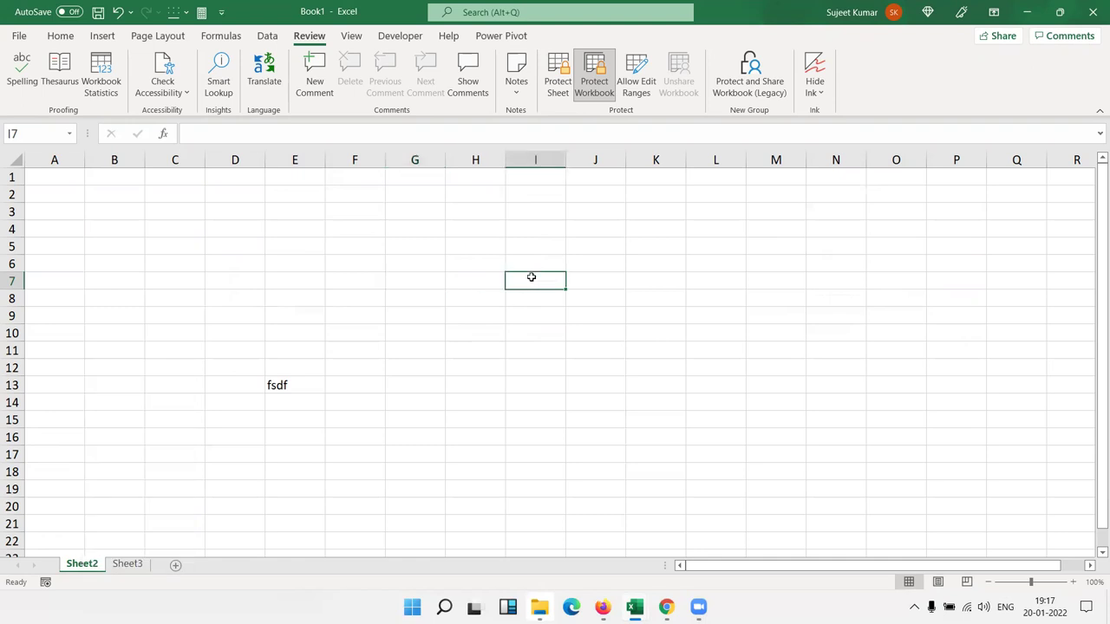
left_click(600, 92)
type("1")
left_click(374, 283)
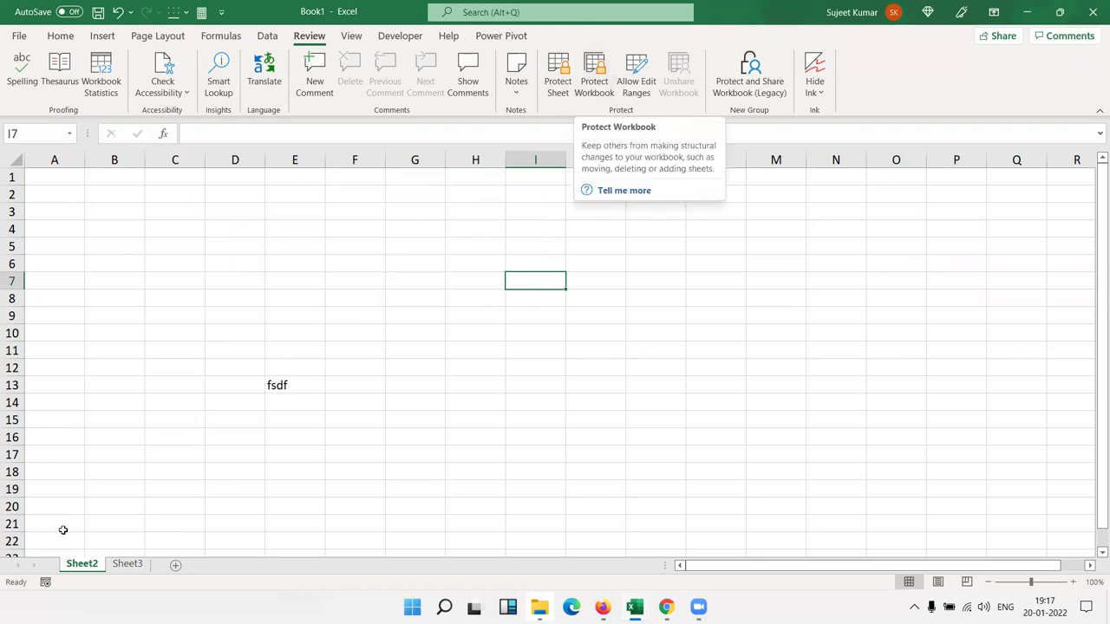
Step: Unhide Sheet1 from Sheet2's tab menu so its A1:E19 numbers show again
right_click(81, 566)
left_click(109, 526)
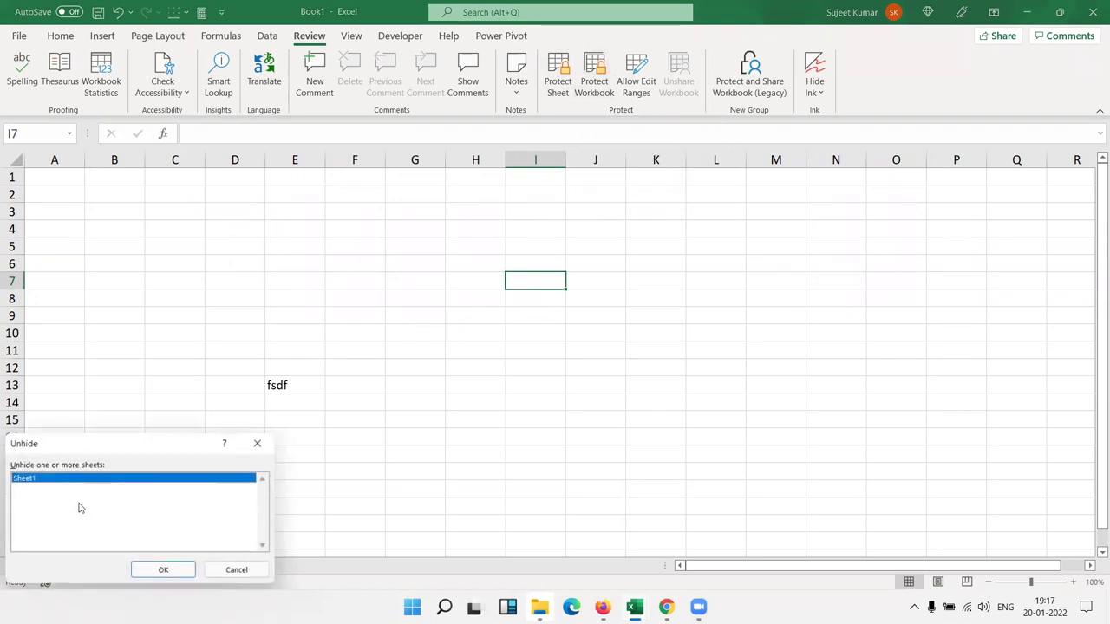
left_click(163, 569)
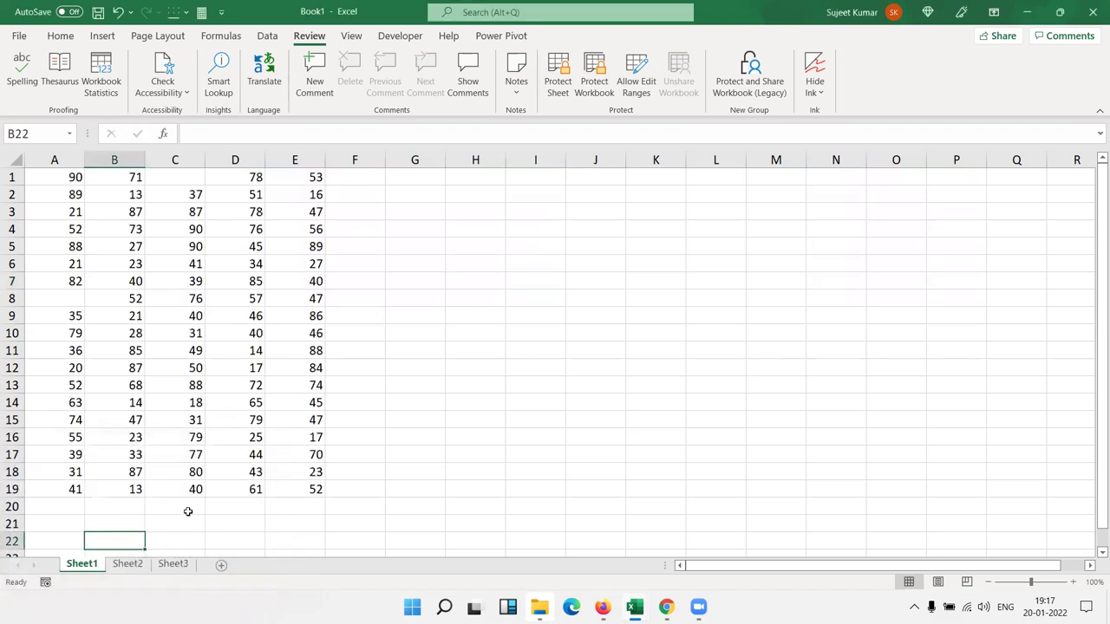
left_click(536, 311)
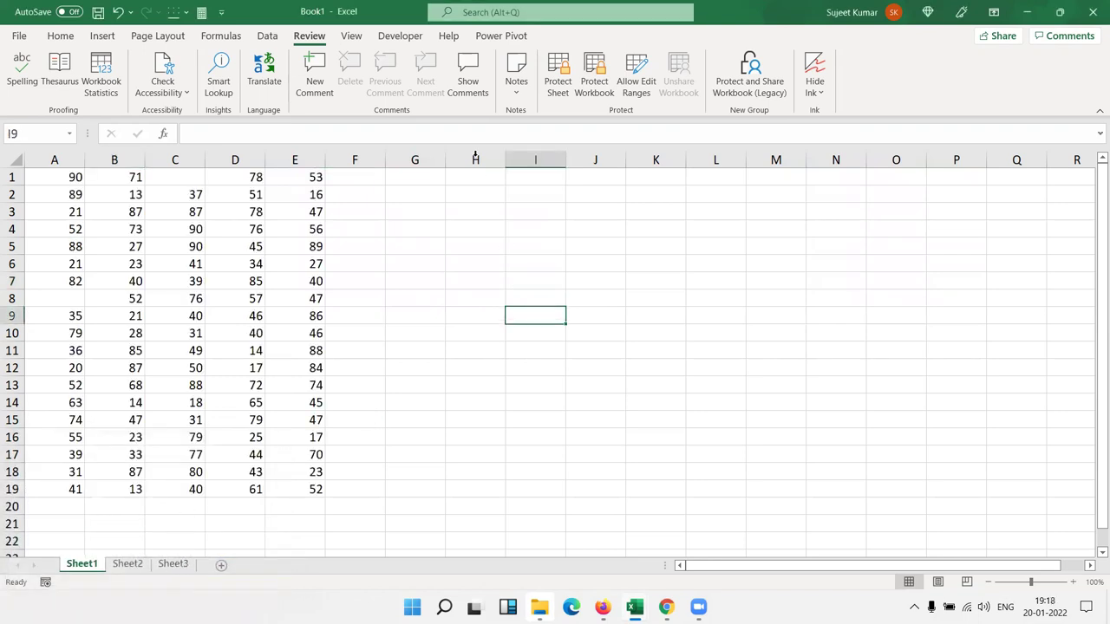
Step: Set Sheet1's Visible property to xlSheetVeryHidden in the Developer Properties window
left_click(402, 36)
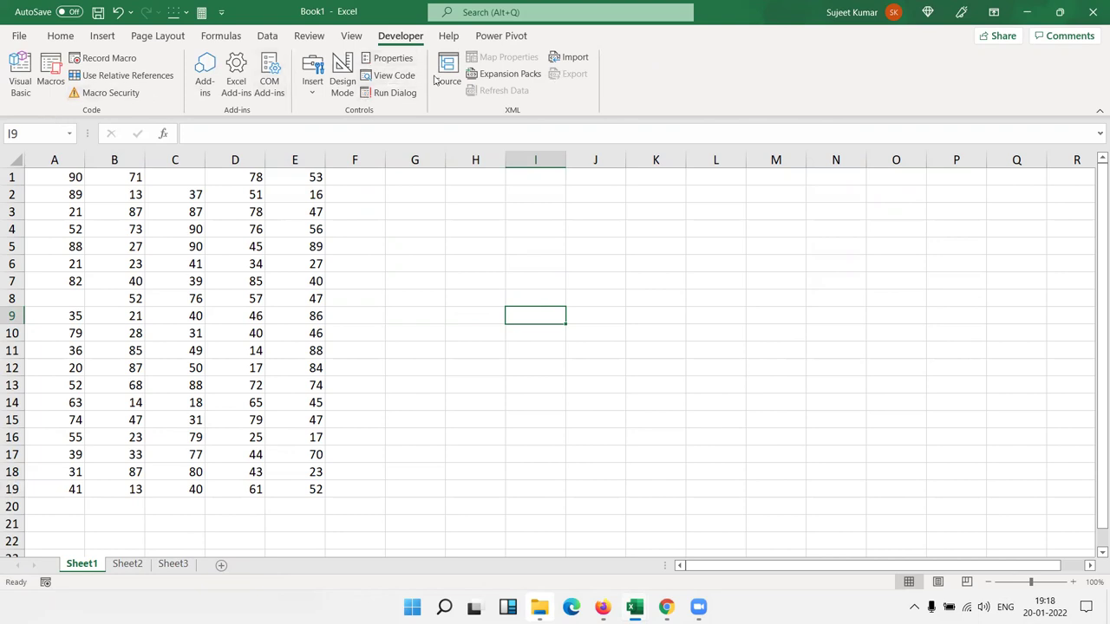
left_click(390, 58)
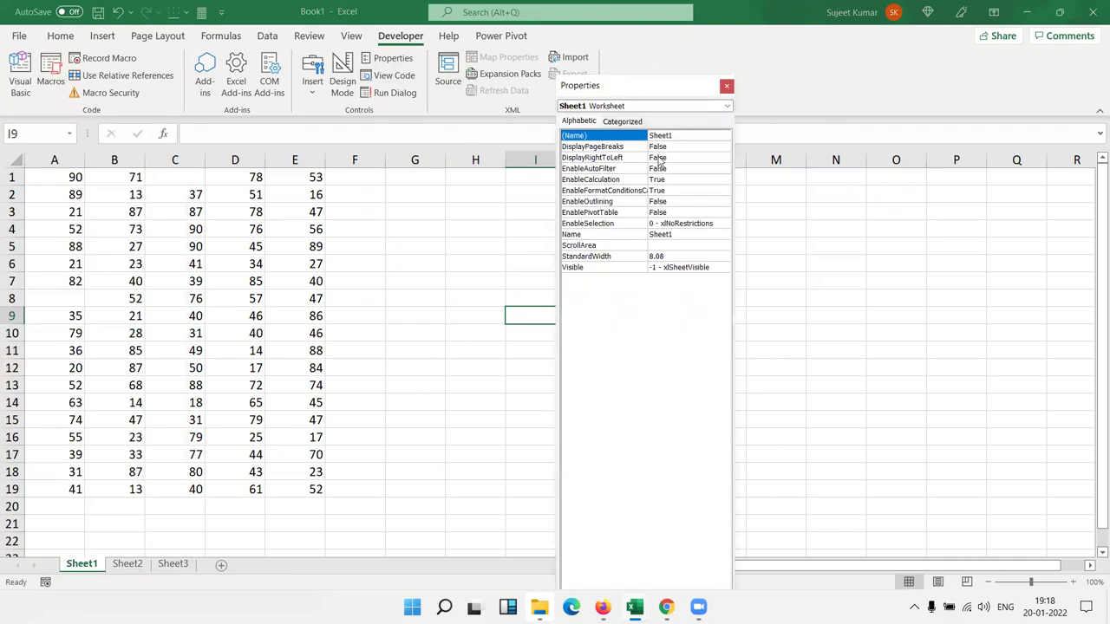
left_click(683, 271)
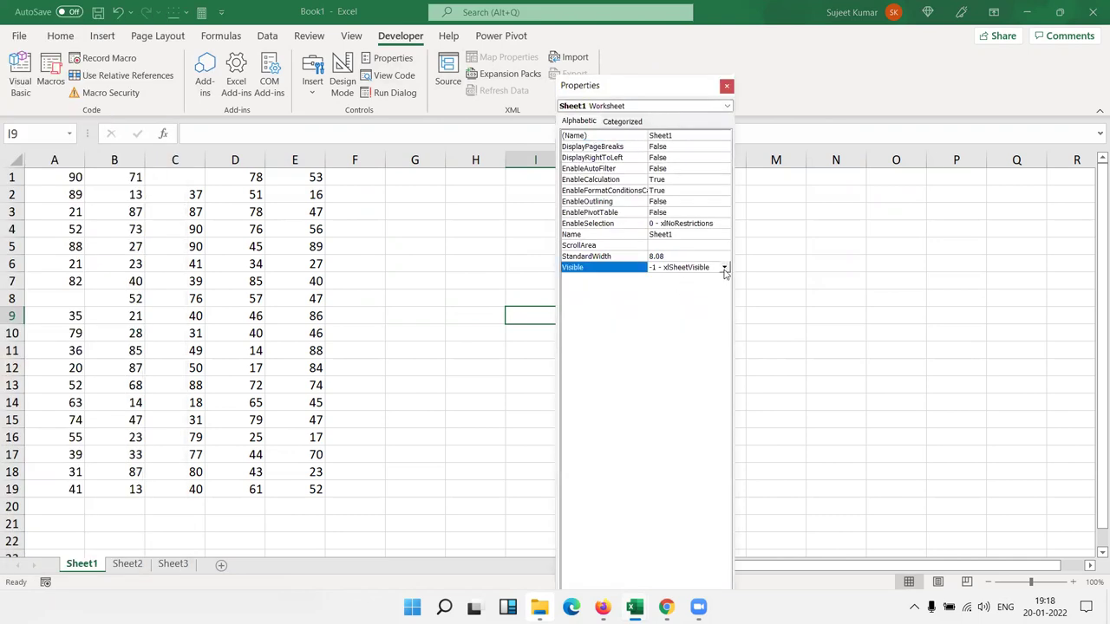
left_click(725, 268)
left_click(712, 297)
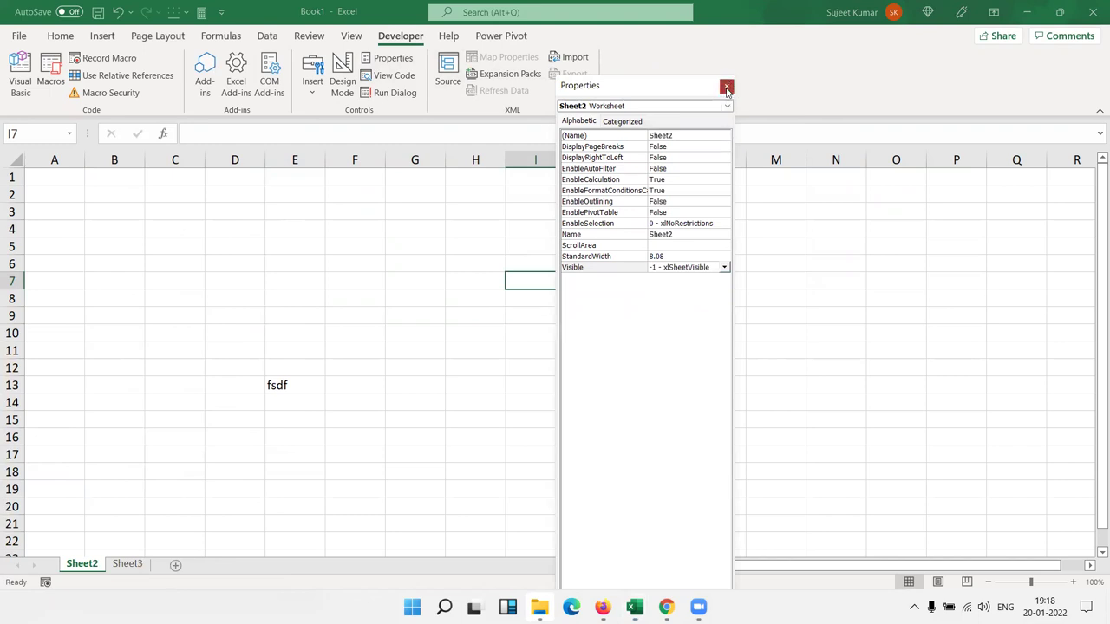
left_click(728, 87)
left_click(300, 246)
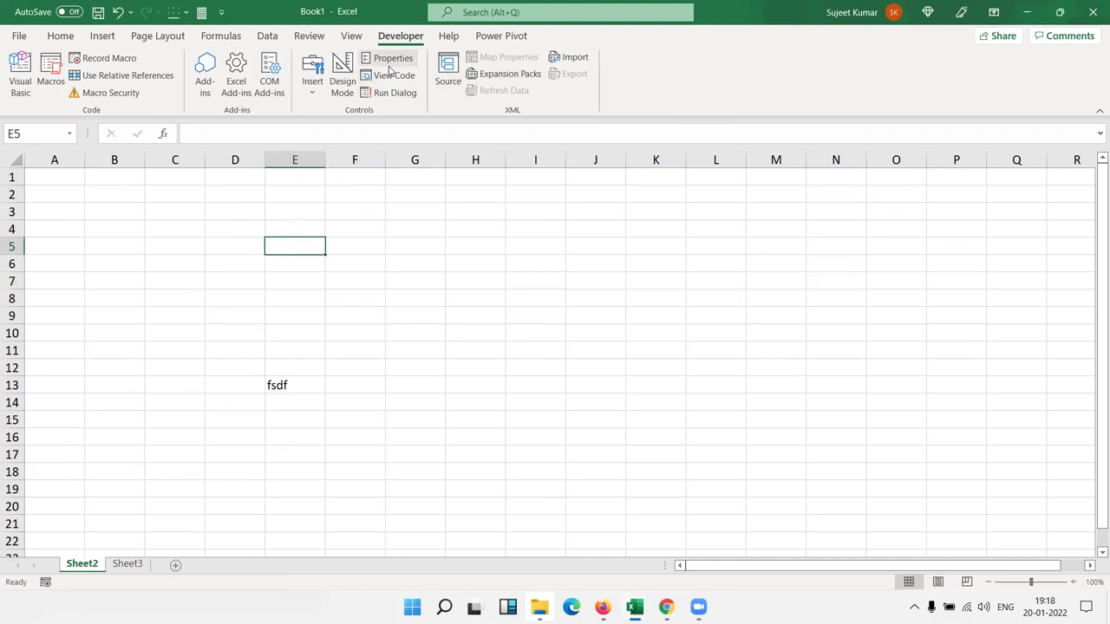
left_click(19, 87)
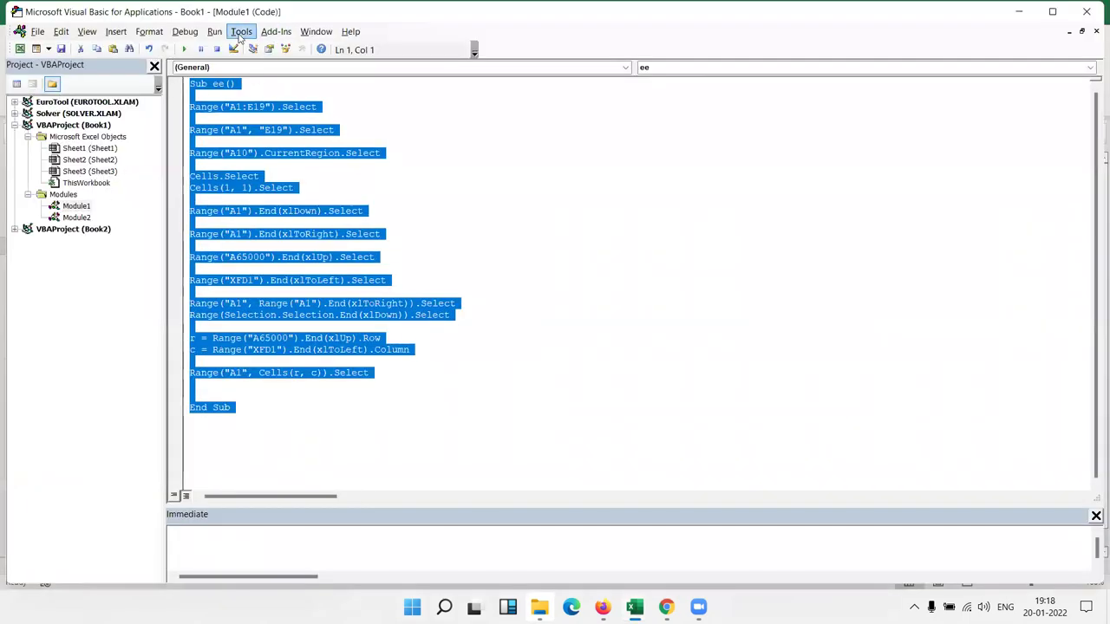
Step: Tick Lock project for viewing in VBAProject Properties and set a confirmed password
left_click(241, 35)
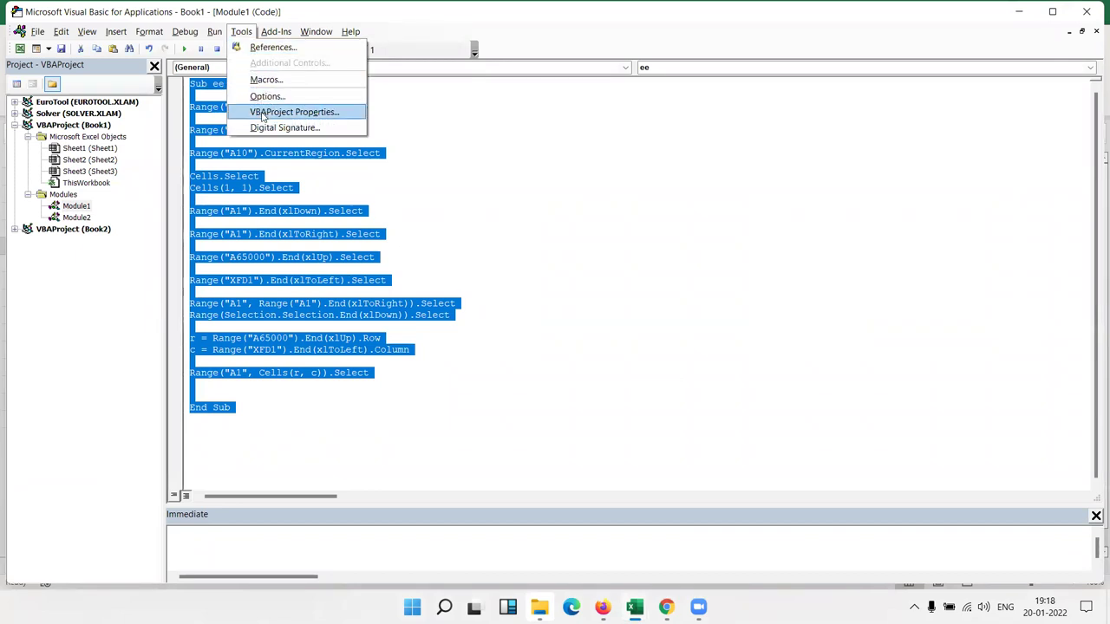
left_click(264, 114)
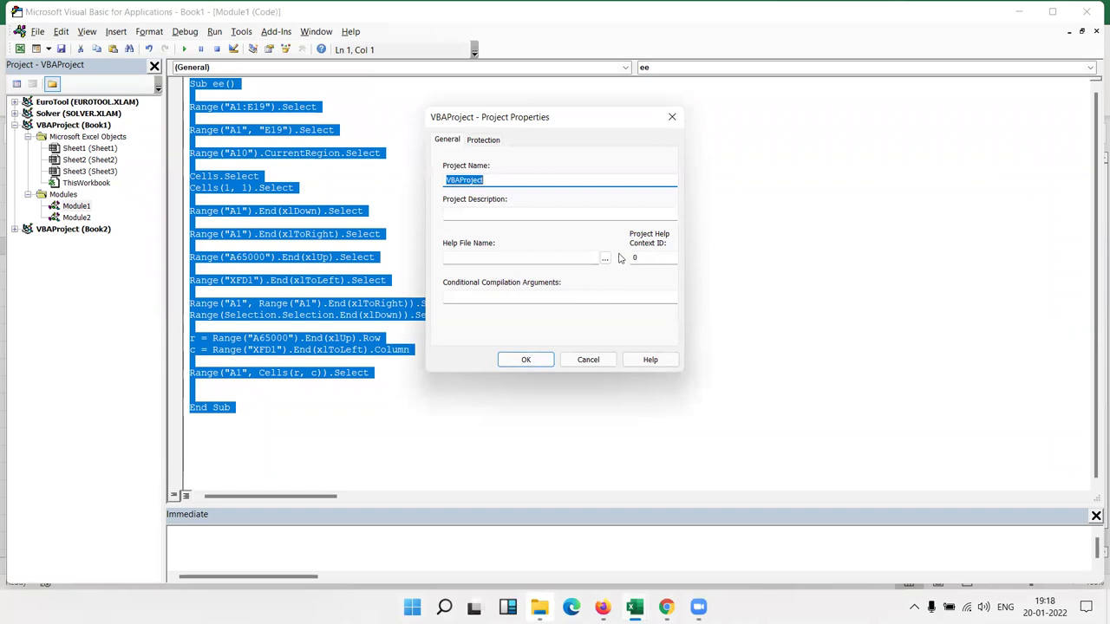
left_click(490, 140)
left_click(491, 189)
left_click(515, 272)
type("1")
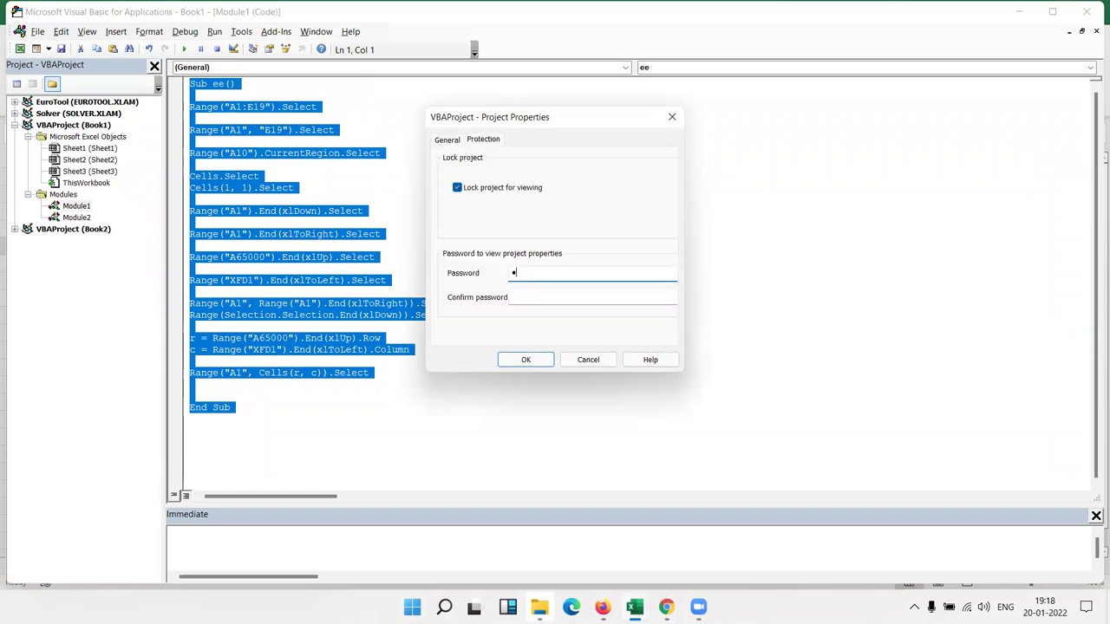
left_click(522, 293)
type("1")
left_click(530, 360)
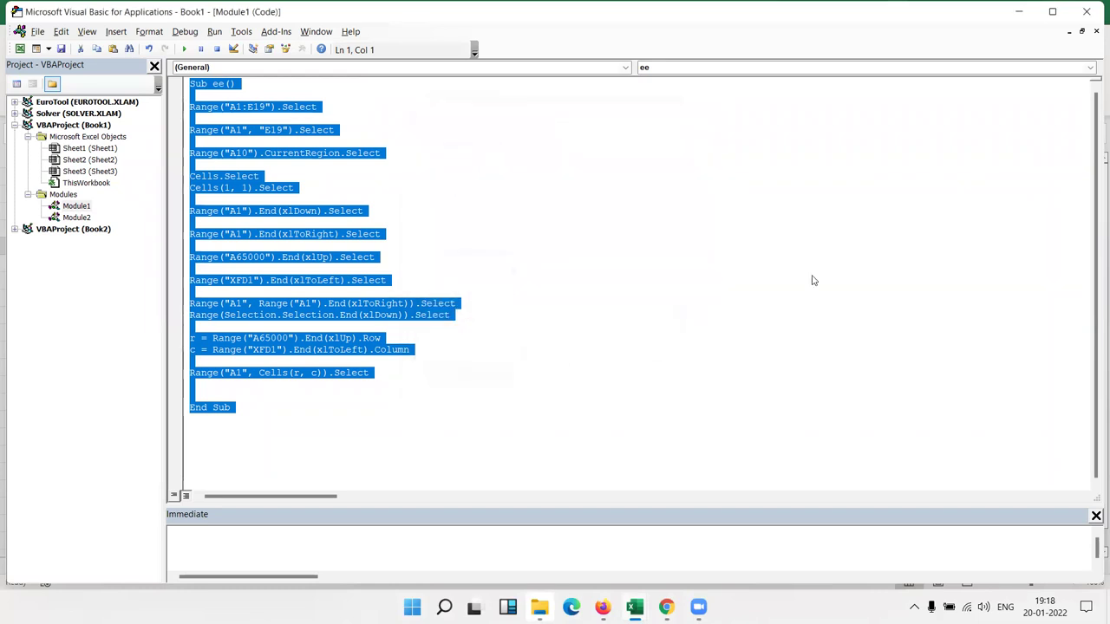
Step: Close the VBA editor and return to Sheet2 in Excel
left_click(1087, 11)
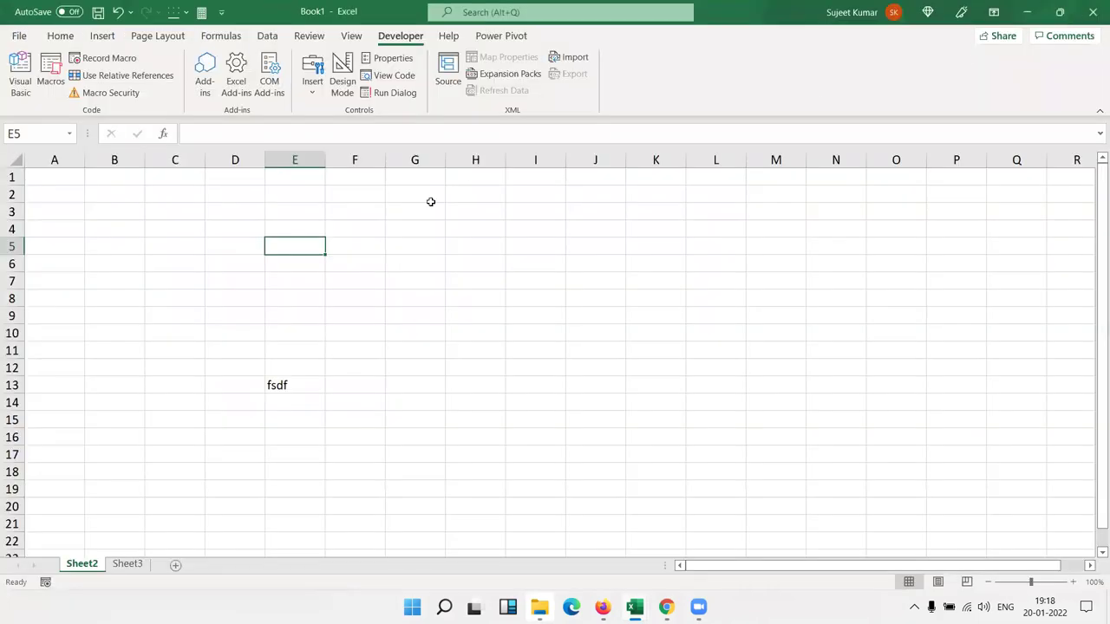
left_click(477, 193)
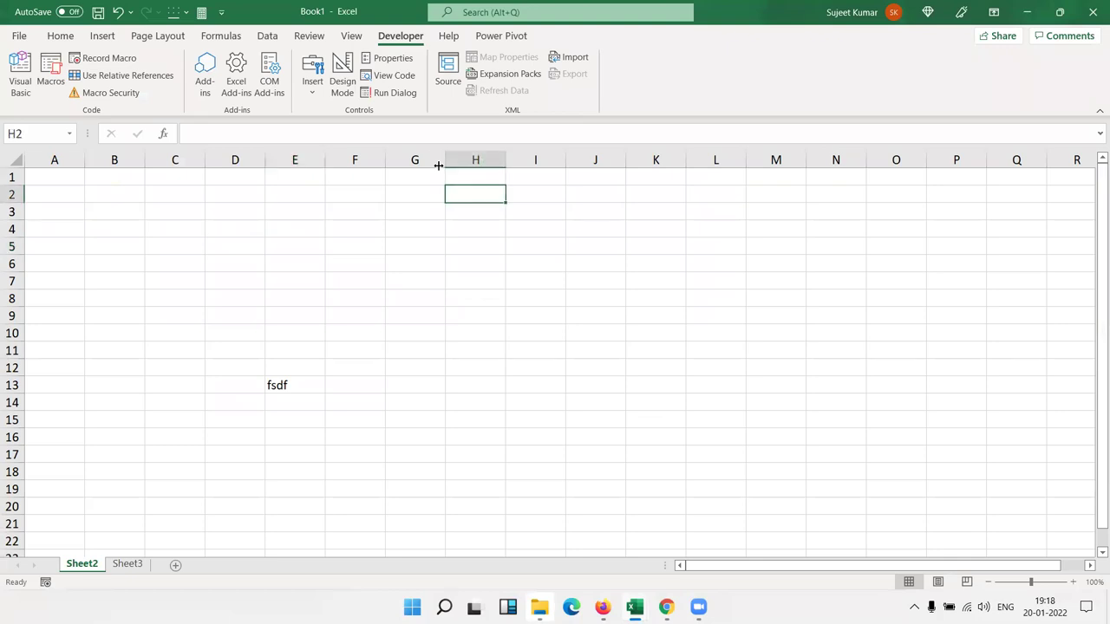
left_click(388, 58)
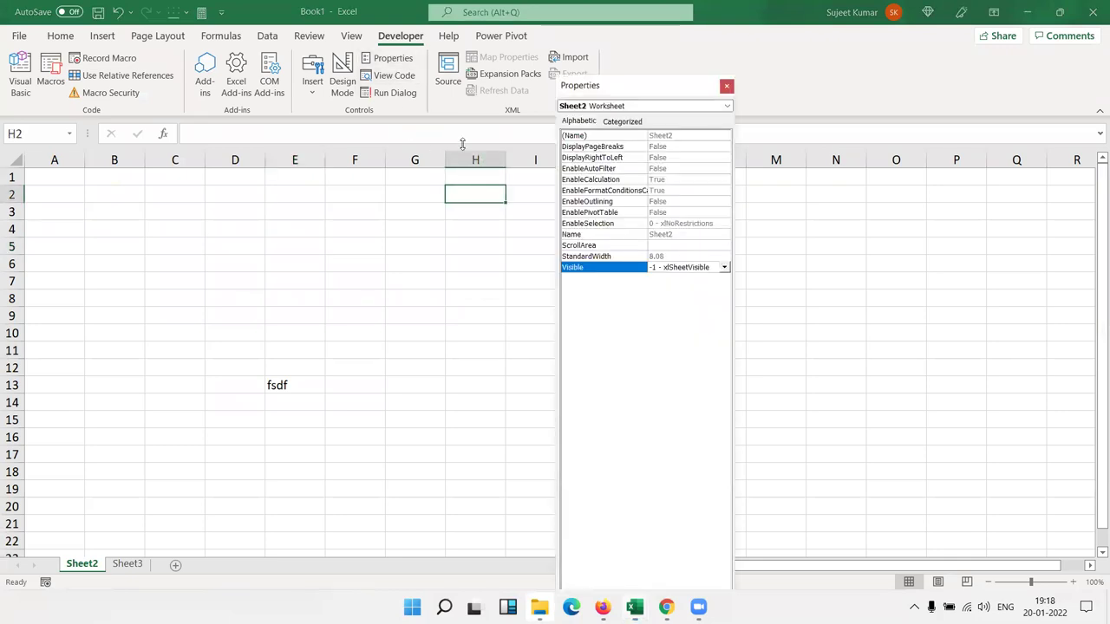
Step: Save the workbook to the Desktop as macro-enabled '12', then close Excel
left_click(727, 86)
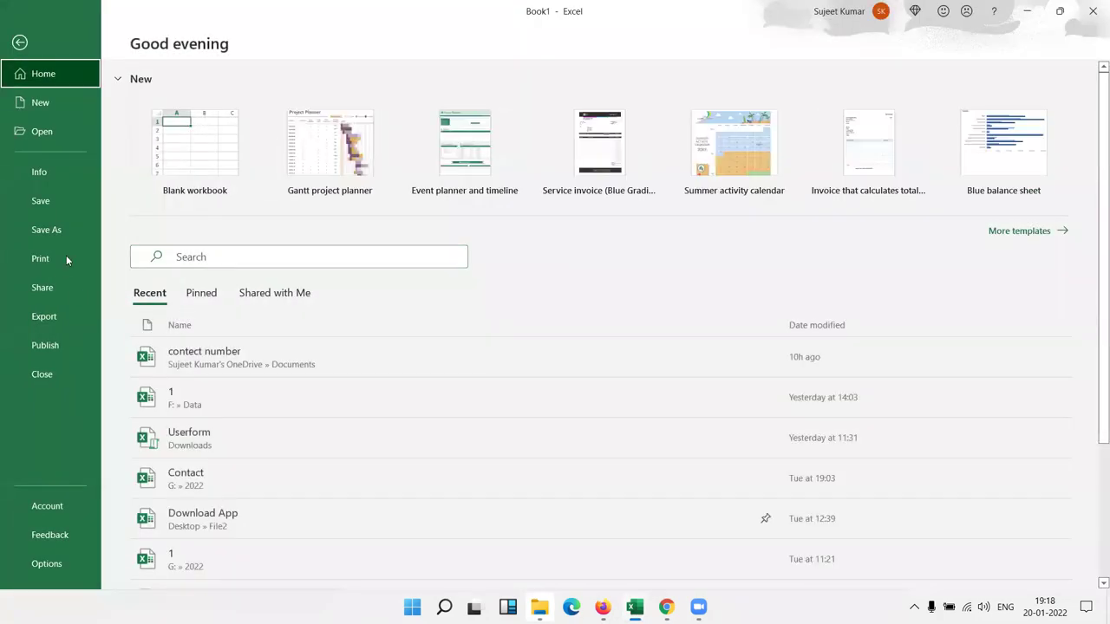
left_click(59, 218)
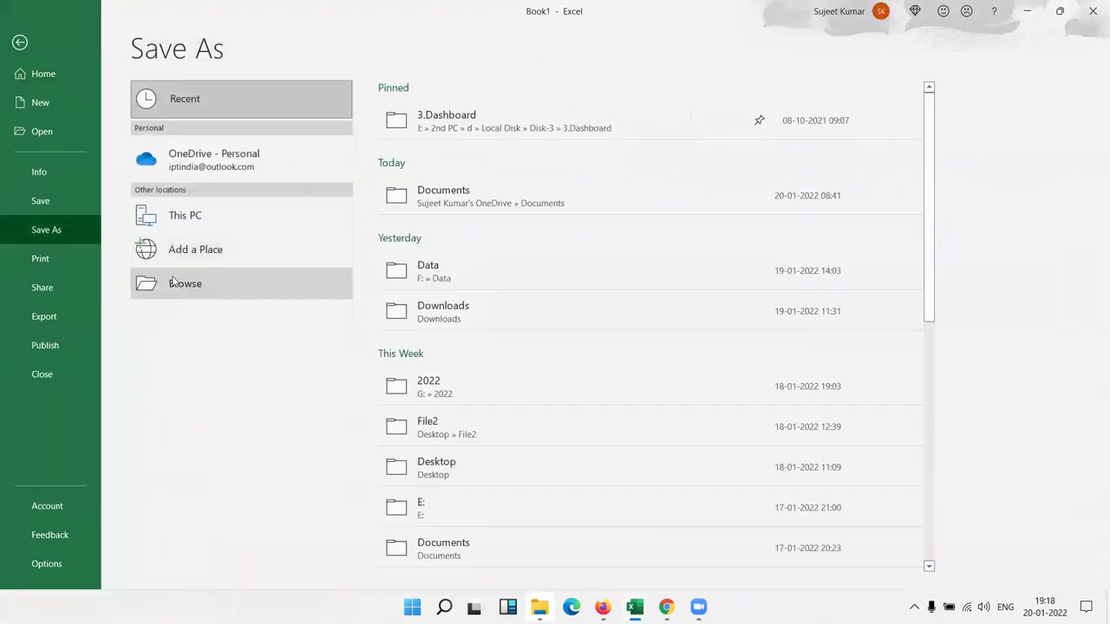
left_click(172, 282)
type("1")
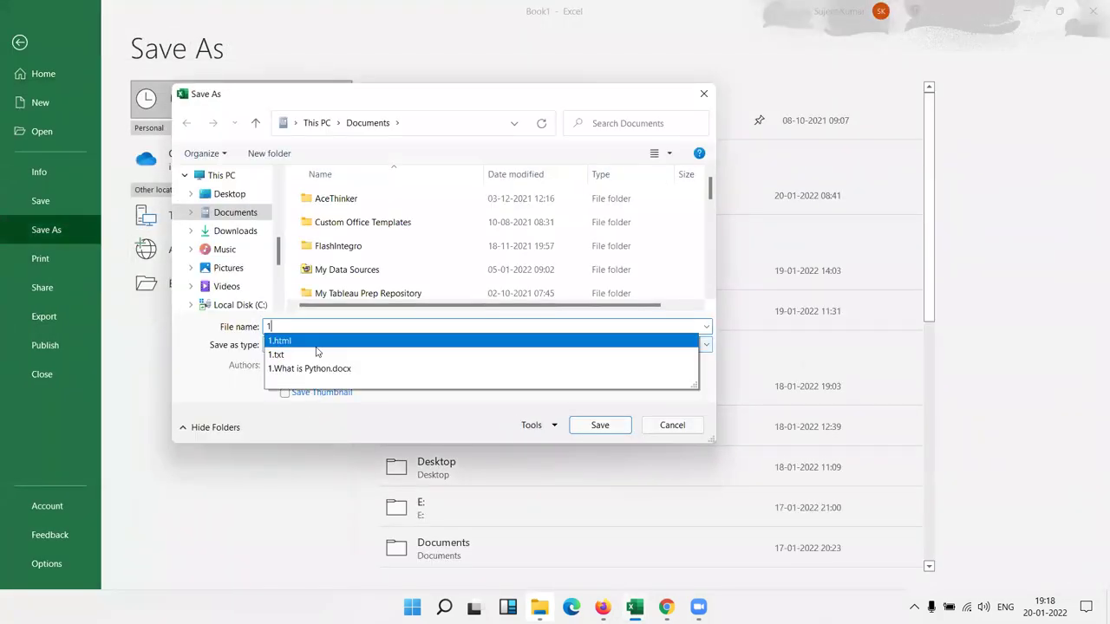
type("2")
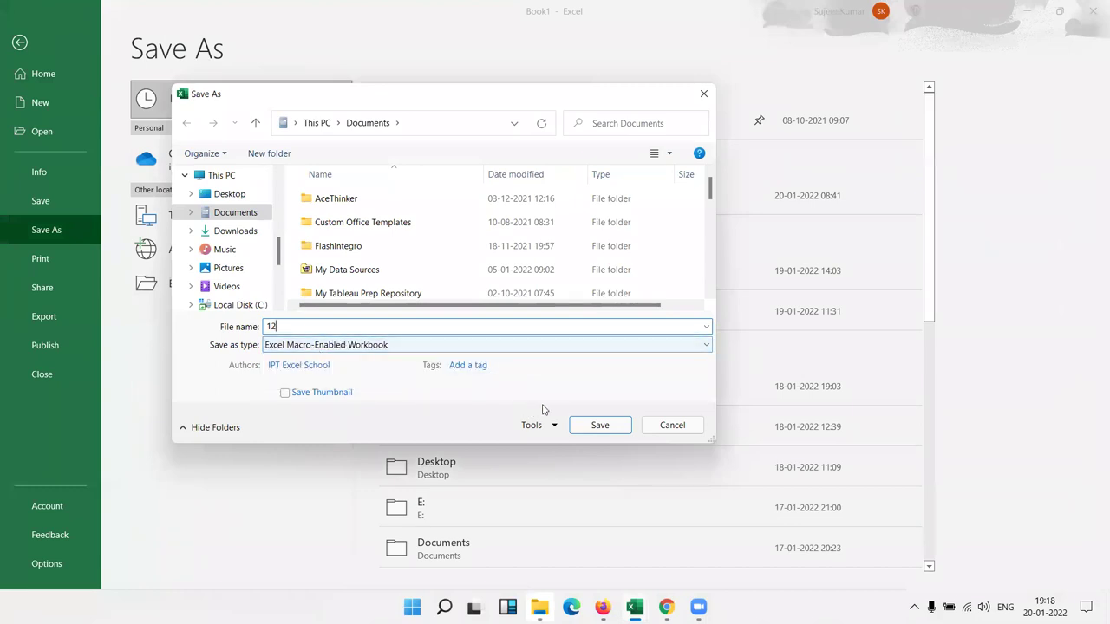
left_click(224, 196)
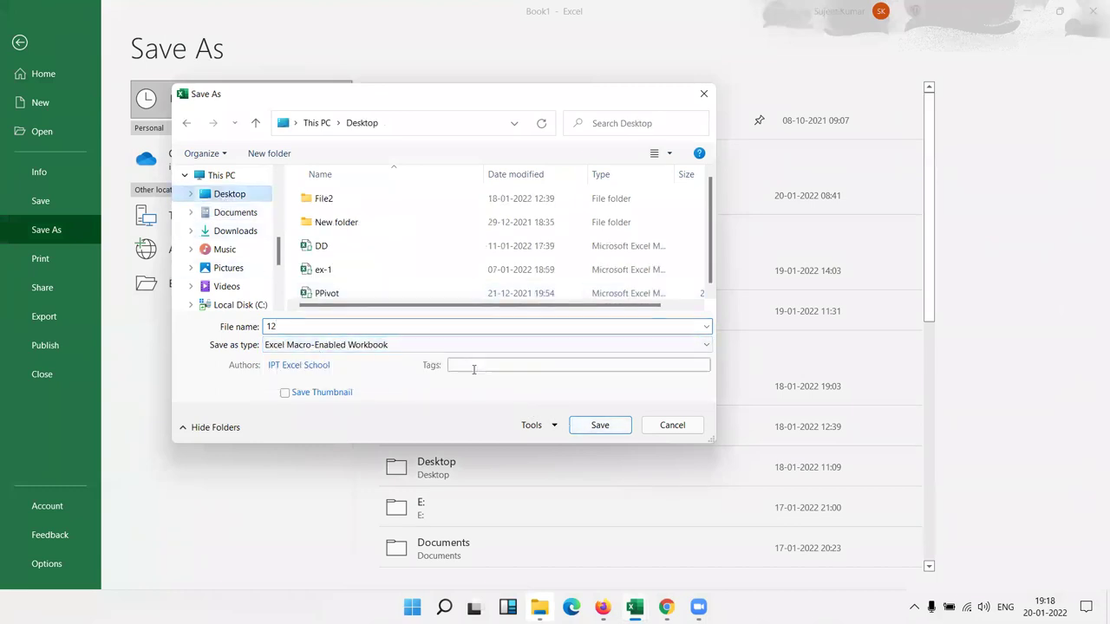
left_click(611, 431)
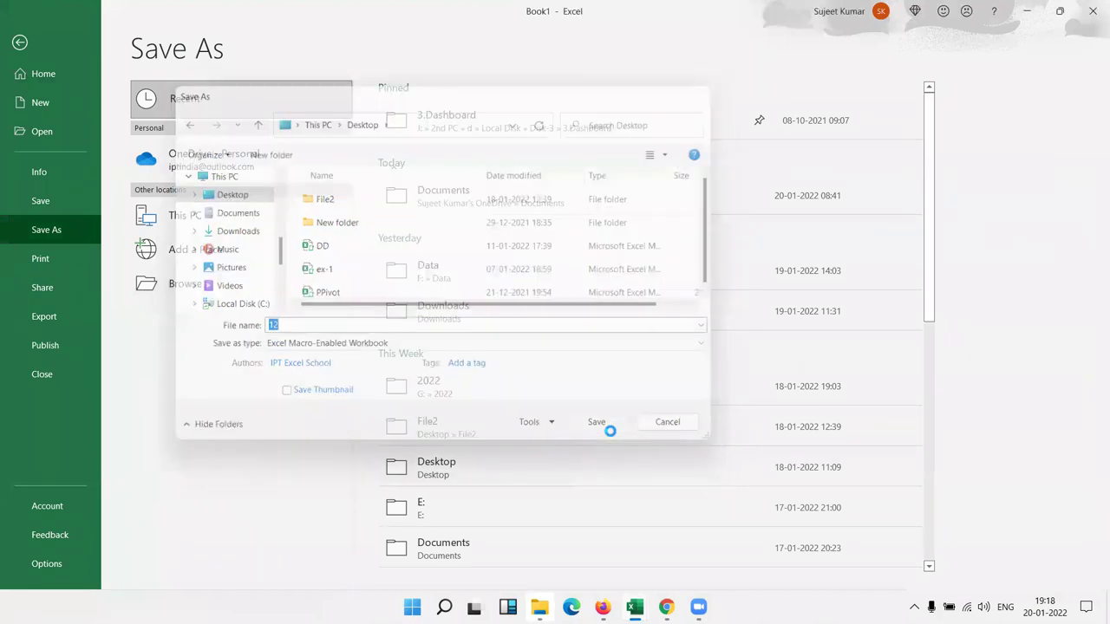
left_click(1093, 11)
key("alt+F4")
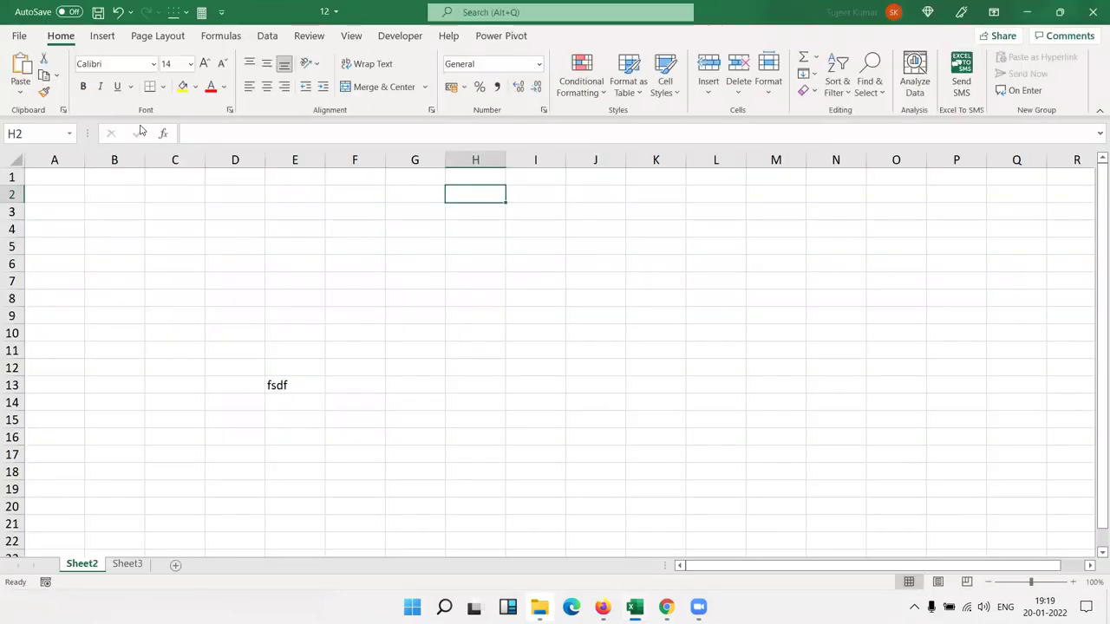
Step: Enter 'fdd' in D7 and 'sdf' in F9
left_click(248, 276)
type("fdd")
left_click(383, 313)
type("sdf")
left_click(300, 481)
Step: Hide Sheet2 from its tab's right-click menu
right_click(85, 566)
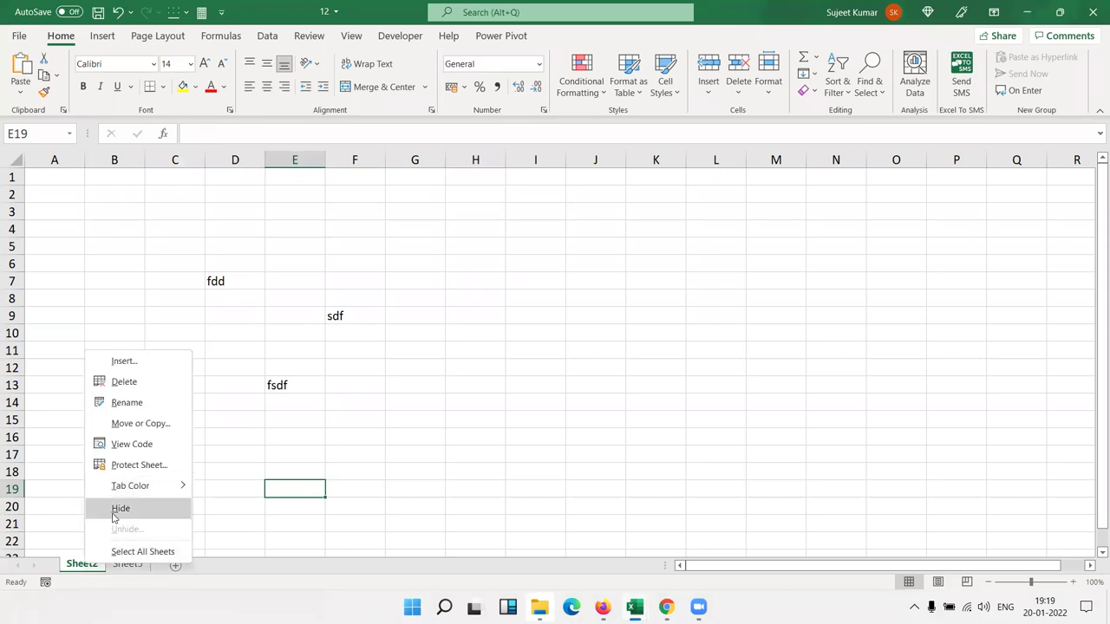
left_click(286, 490)
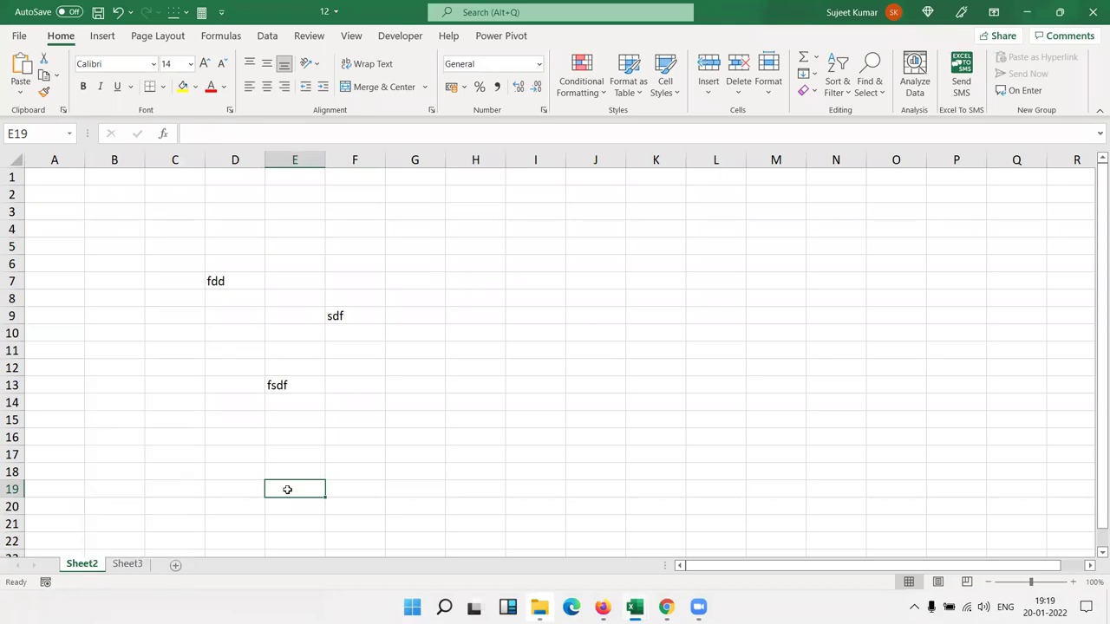
right_click(87, 568)
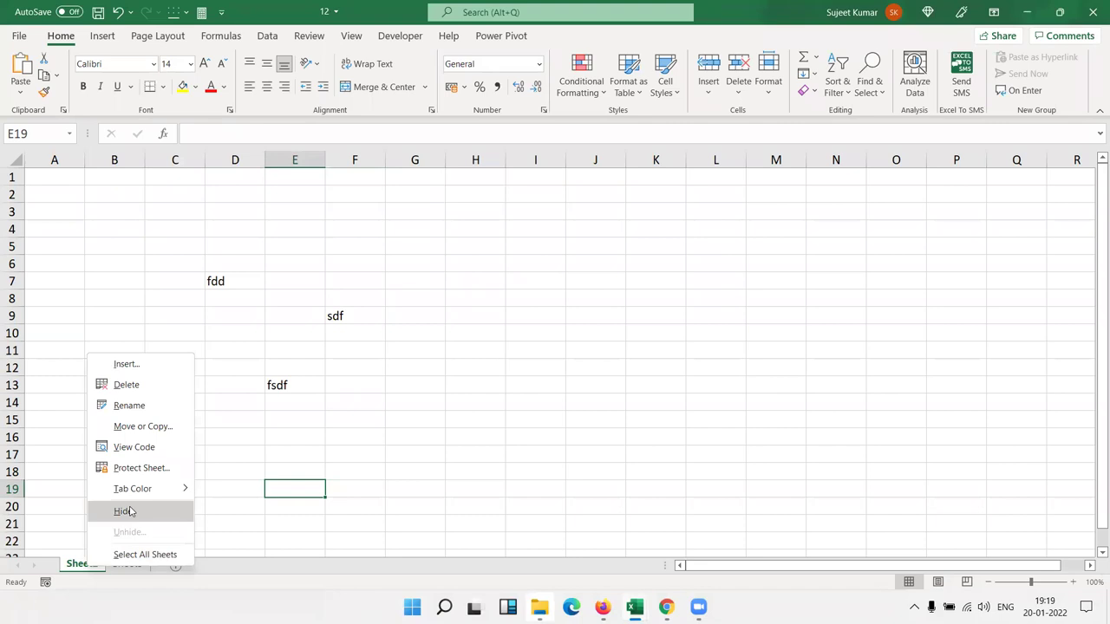
left_click(124, 512)
Step: Unhide Sheet2 from Sheet3's tab menu, with Sheet1 absent from the list
left_click(105, 449)
right_click(76, 563)
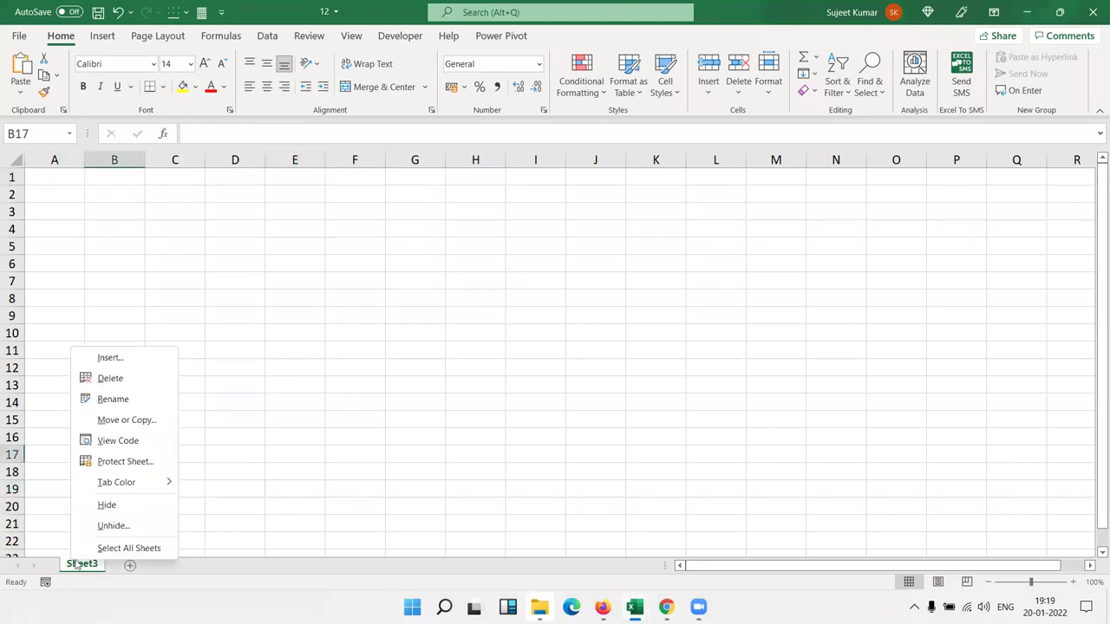
left_click(102, 526)
left_click(162, 572)
left_click_drag(457, 434, 459, 420)
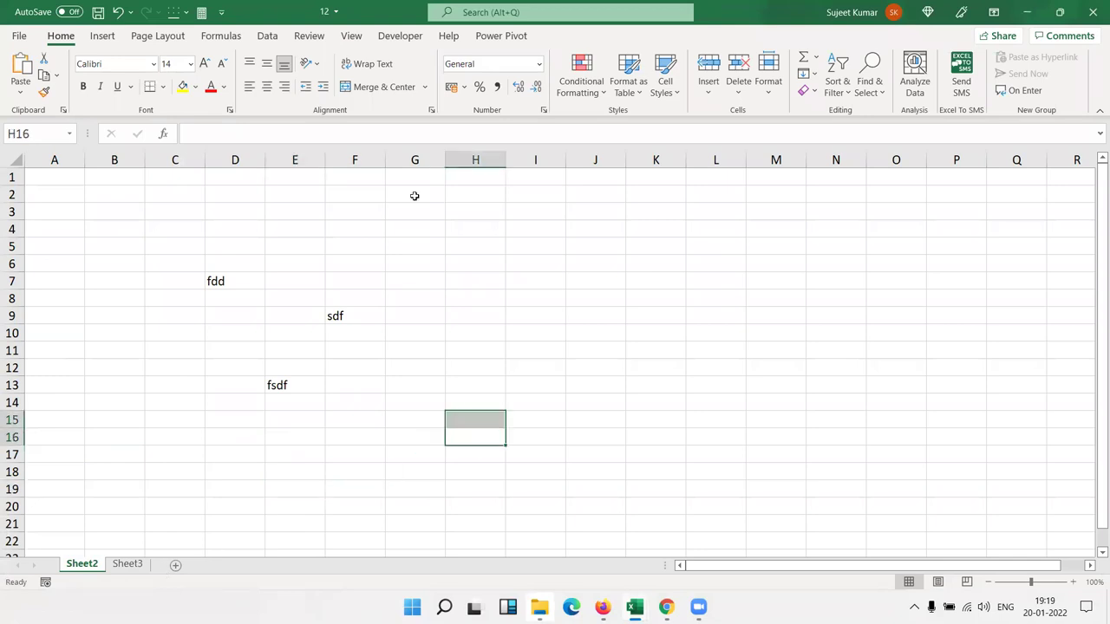
left_click(398, 35)
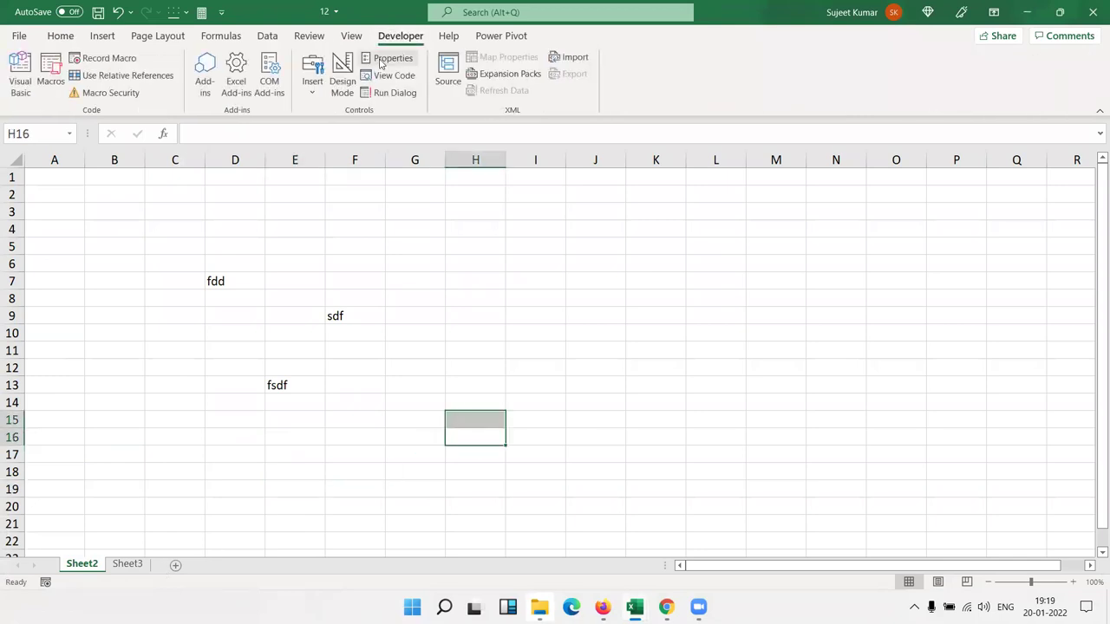
Step: Open the sheet's Properties pane, select cells C7, E10:F11 and H13, then close the pane
left_click(385, 58)
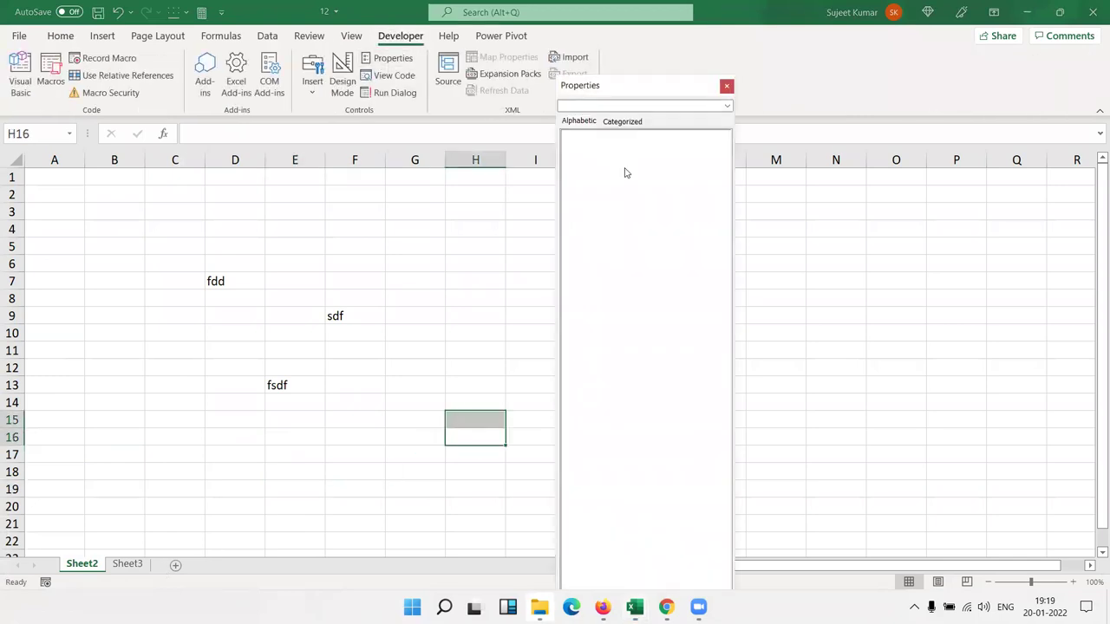
left_click(176, 282)
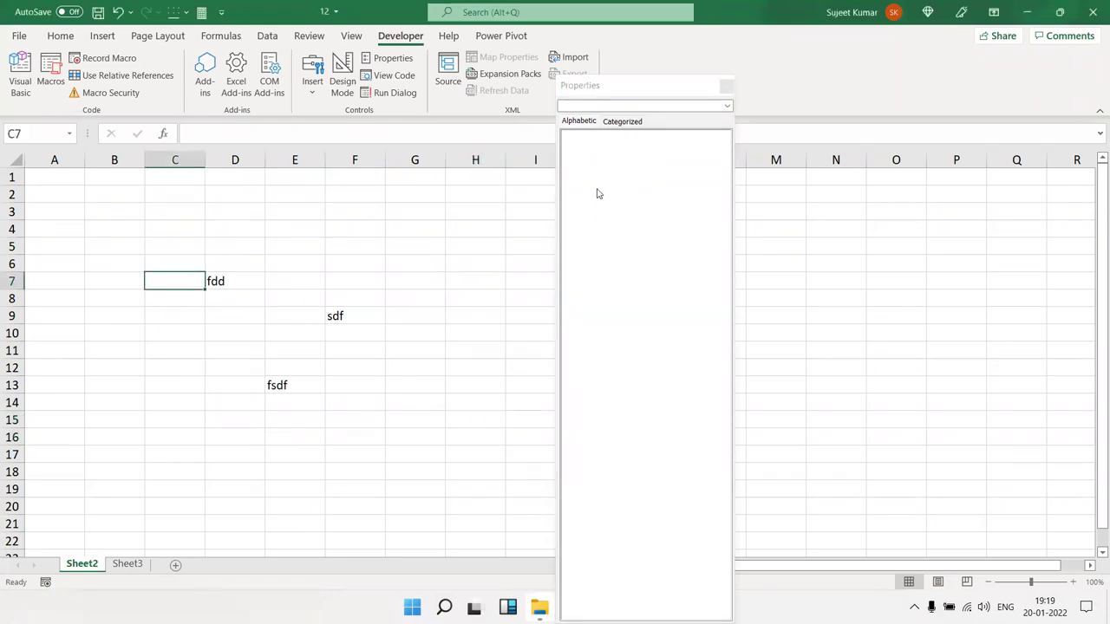
left_click_drag(315, 339, 355, 350)
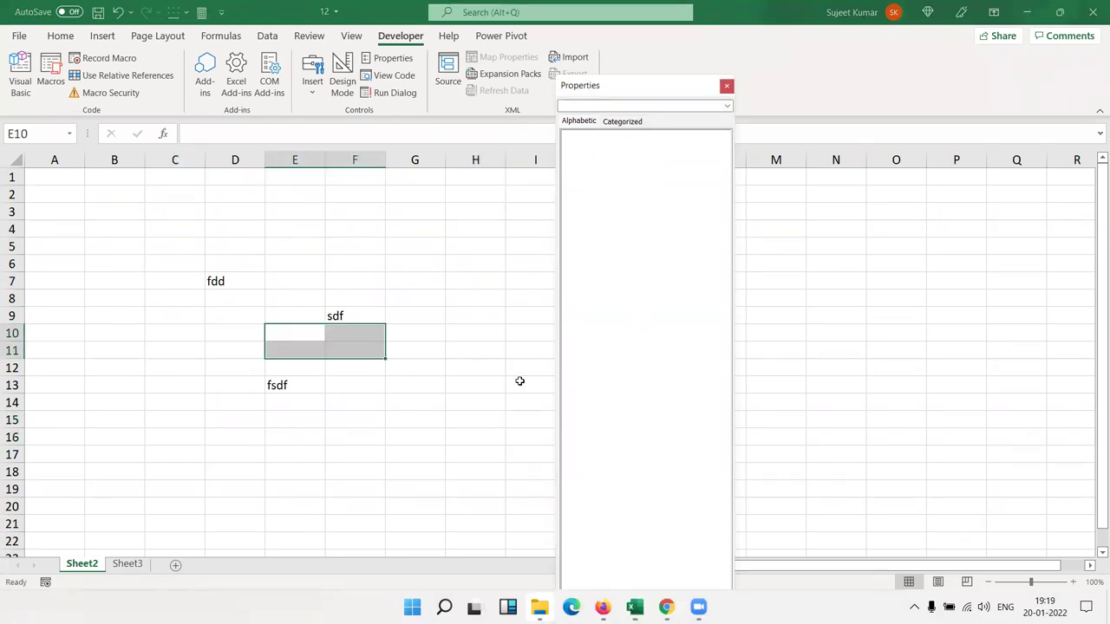
left_click(486, 386)
left_click(660, 335)
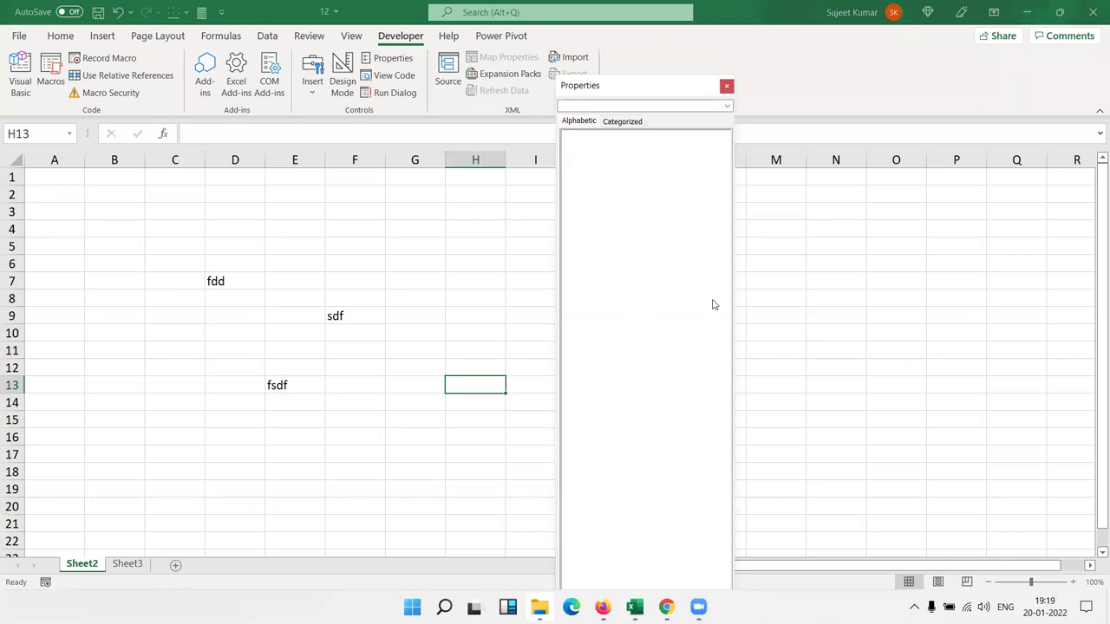
left_click(726, 87)
Step: In the Visual Basic editor, unlock the 12.xlsm project with its password and return to Excel
left_click(21, 73)
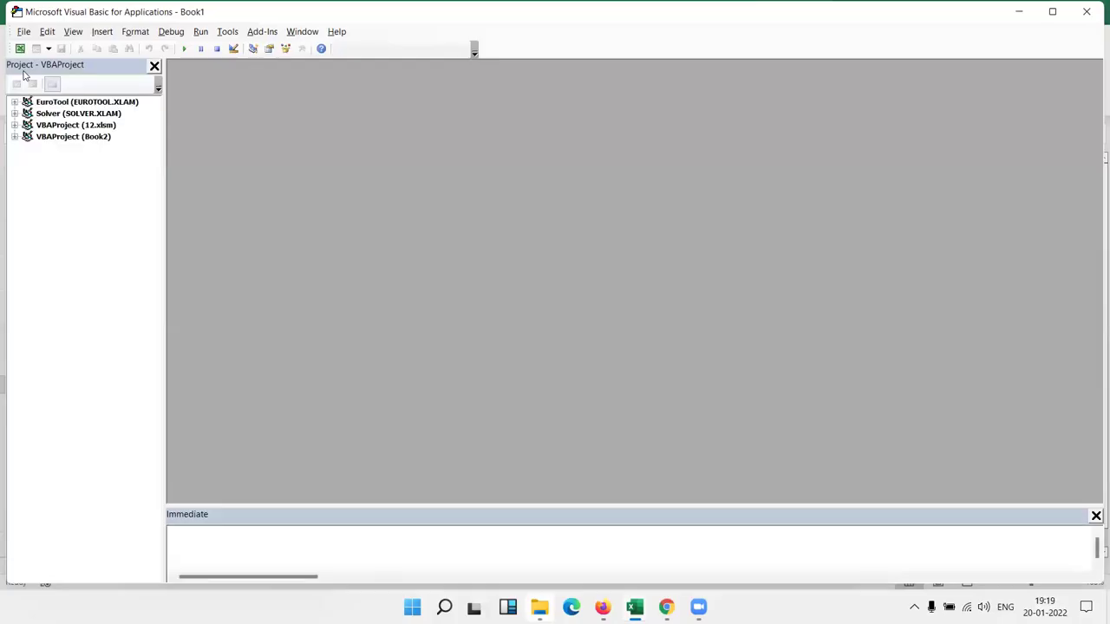
double_click(58, 127)
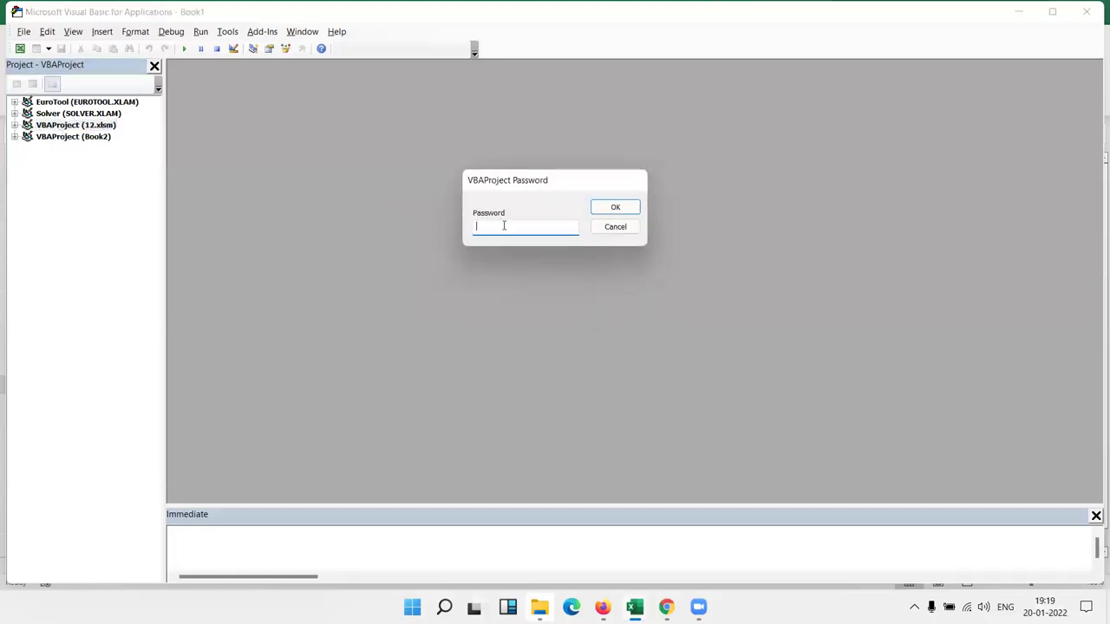
left_click(624, 213)
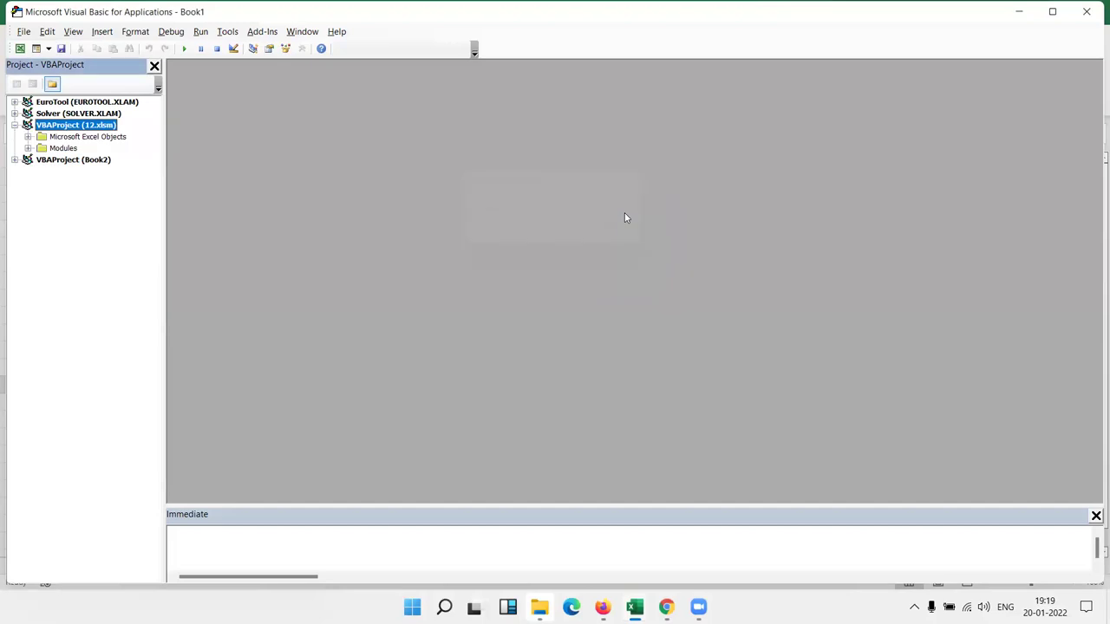
key("alt+F11")
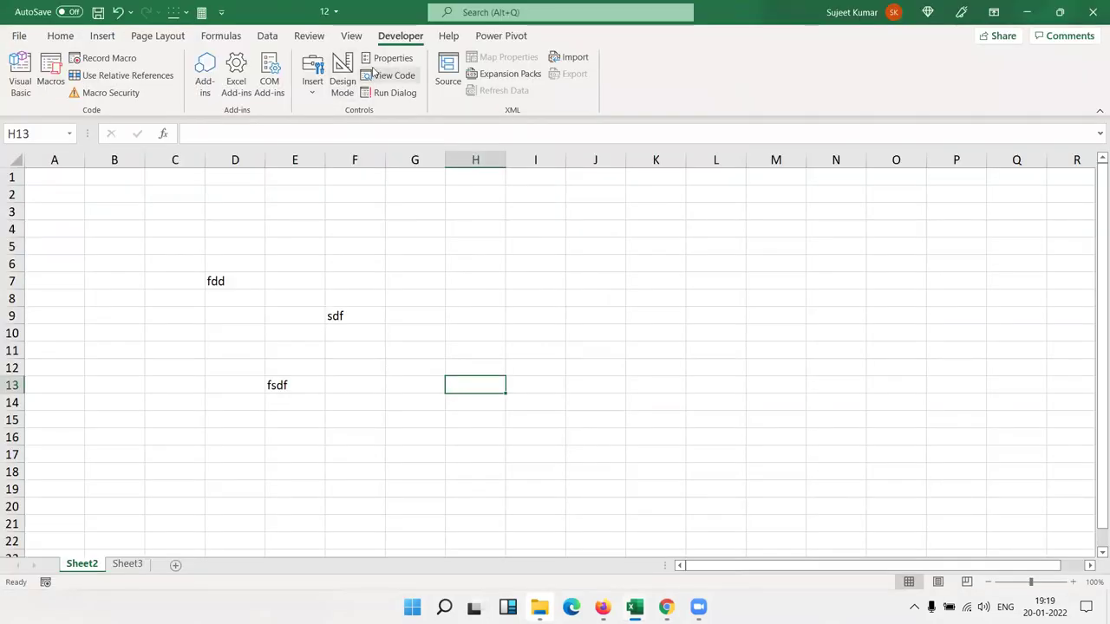
Step: Try renaming Sheet2 via its (Name) property, dismiss the invalid-value error, and select Sheet3
left_click(388, 58)
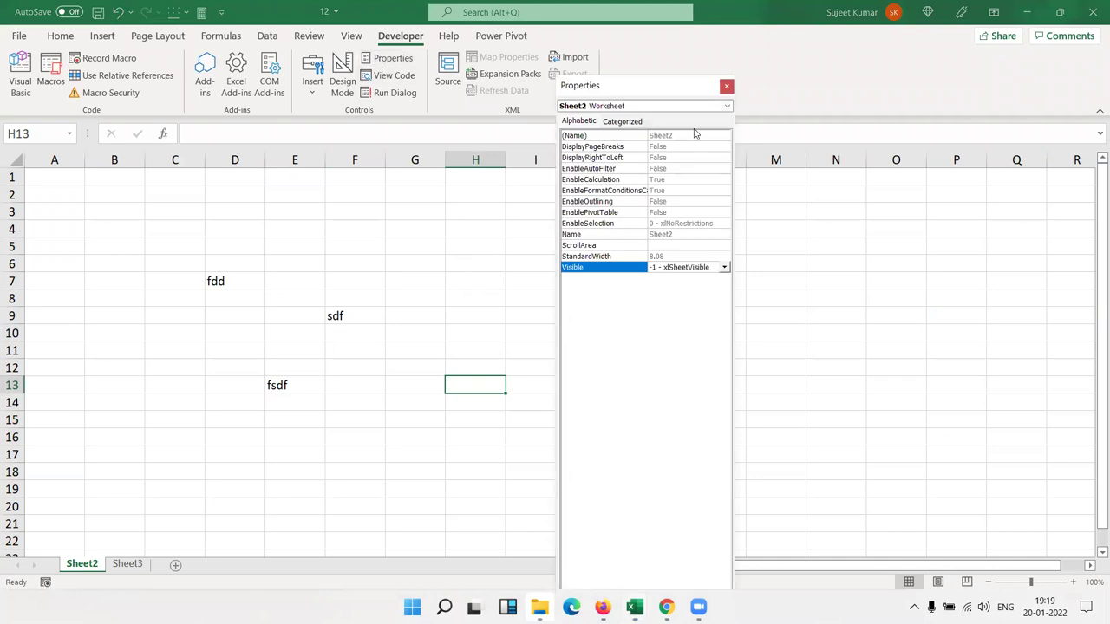
left_click(689, 135)
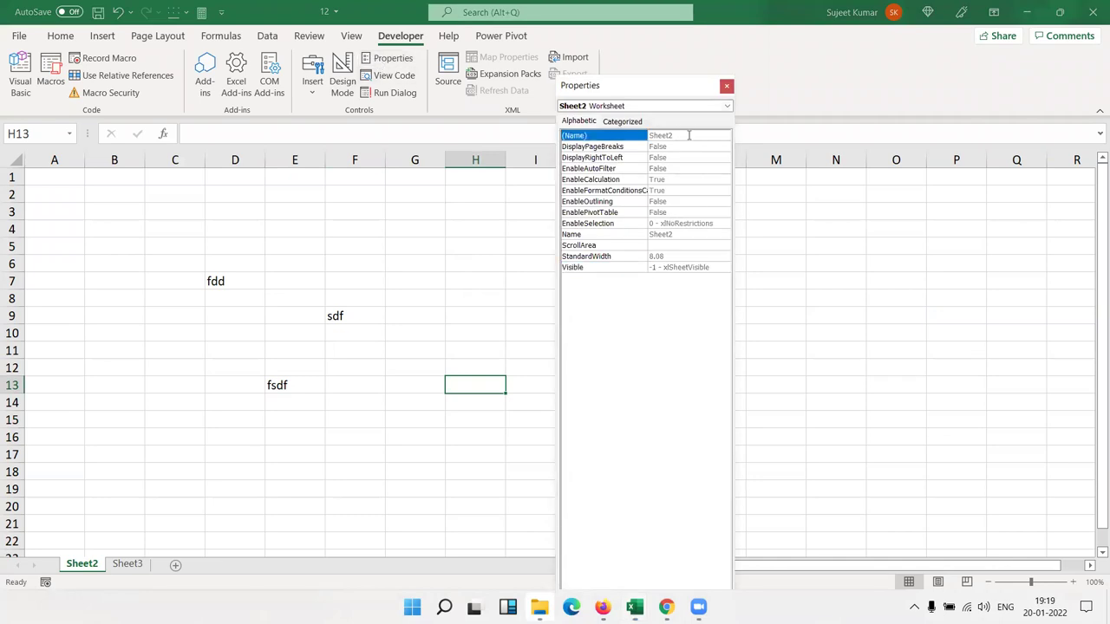
left_click(689, 135)
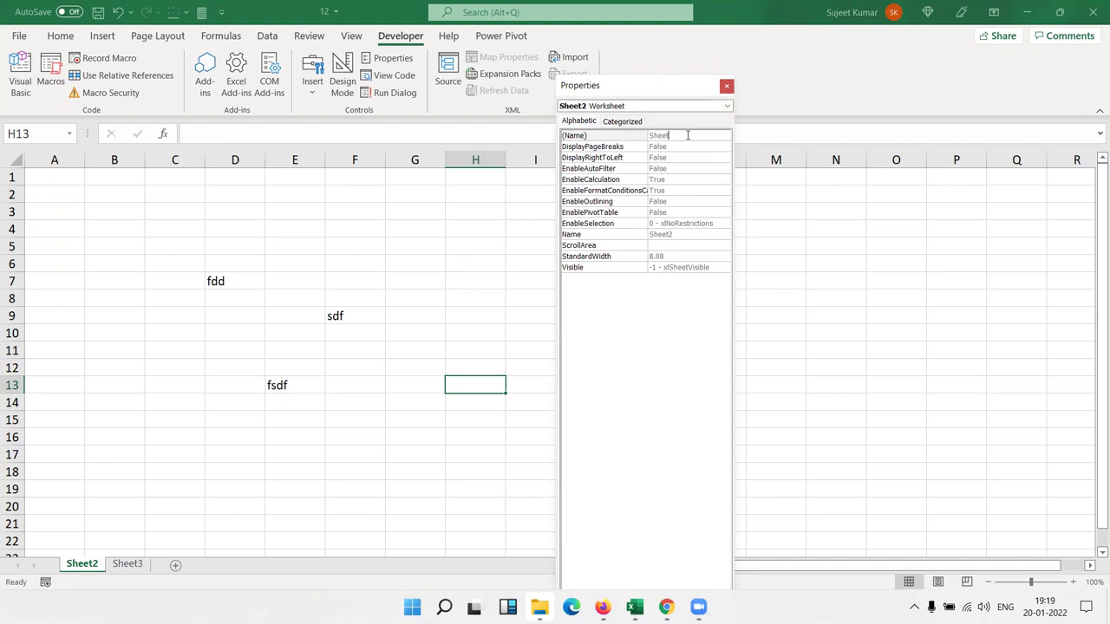
type("1")
key("Return")
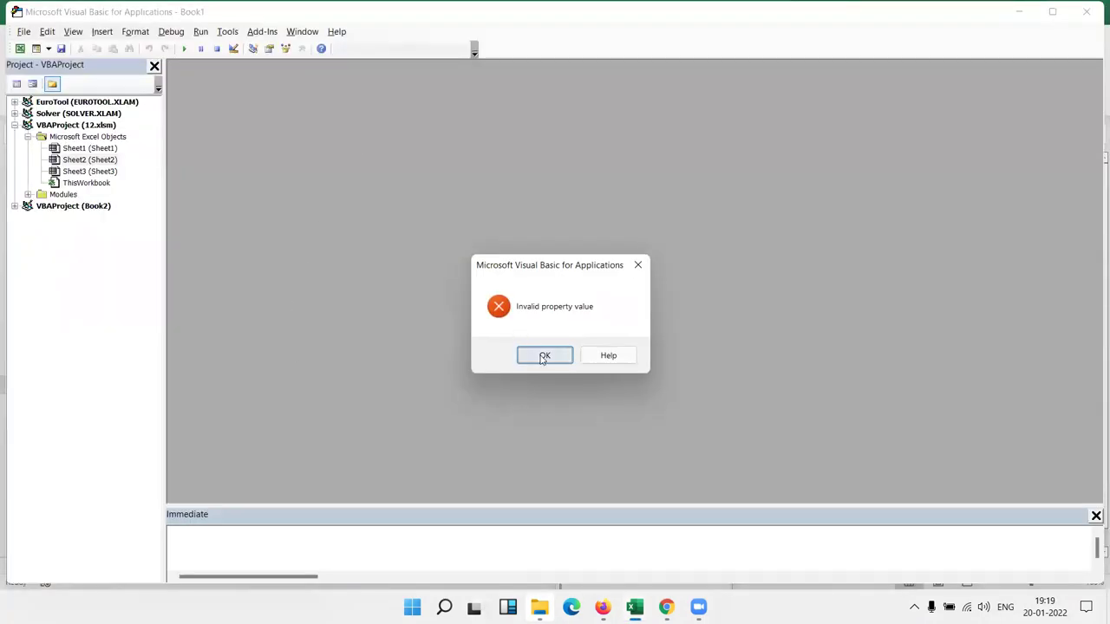
left_click(545, 356)
left_click(78, 172)
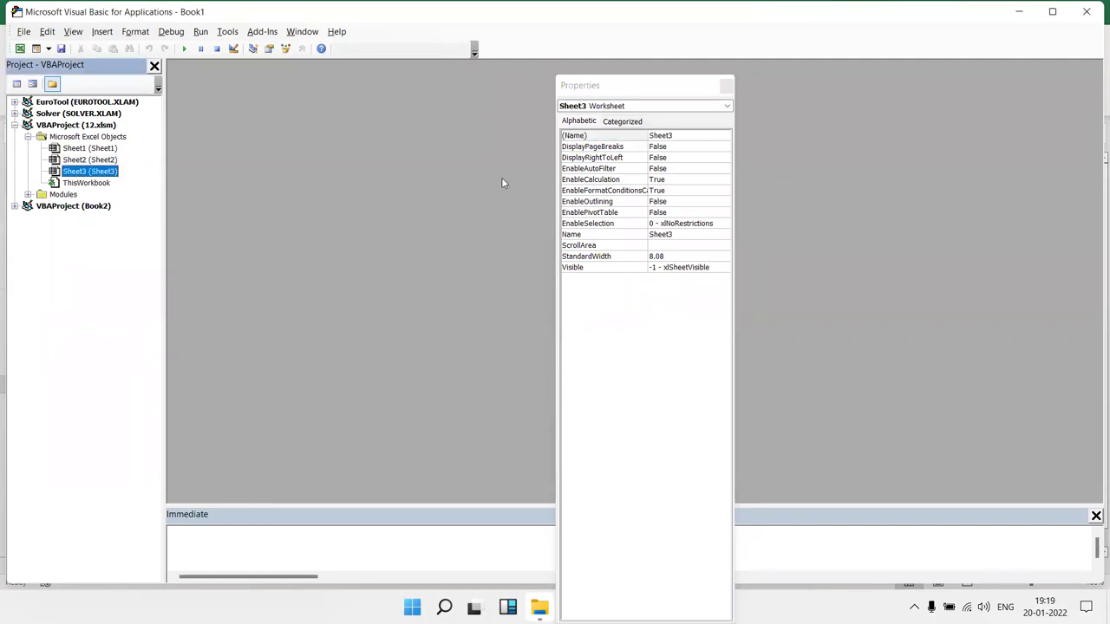
left_click(725, 86)
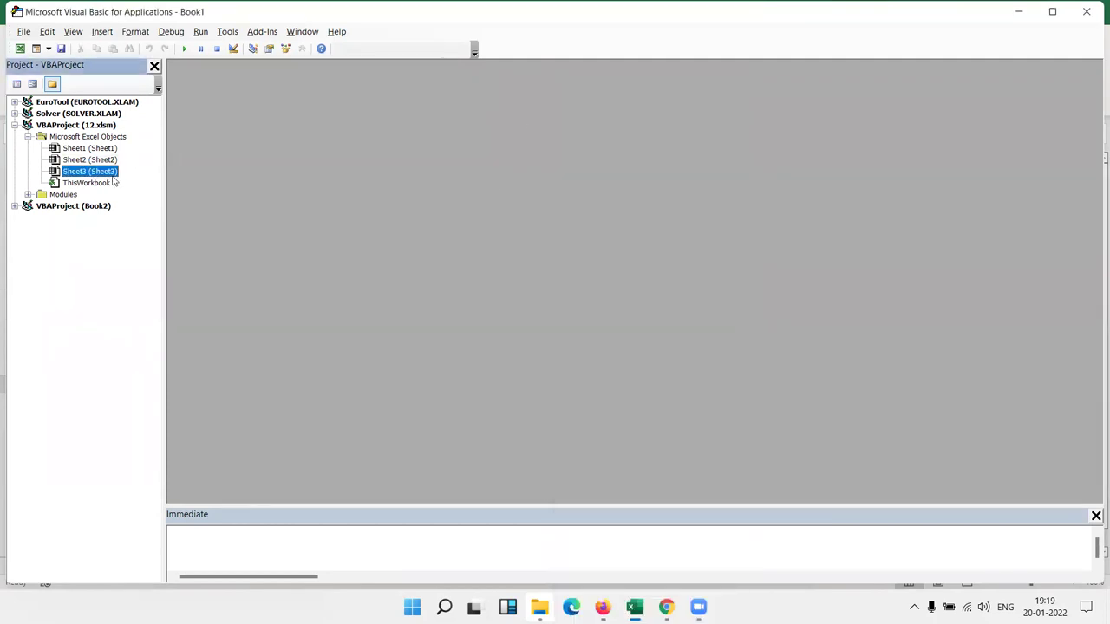
Step: Set Sheet1's Visible property to -1 - xlSheetVisible and close the Visual Basic editor
left_click(234, 49)
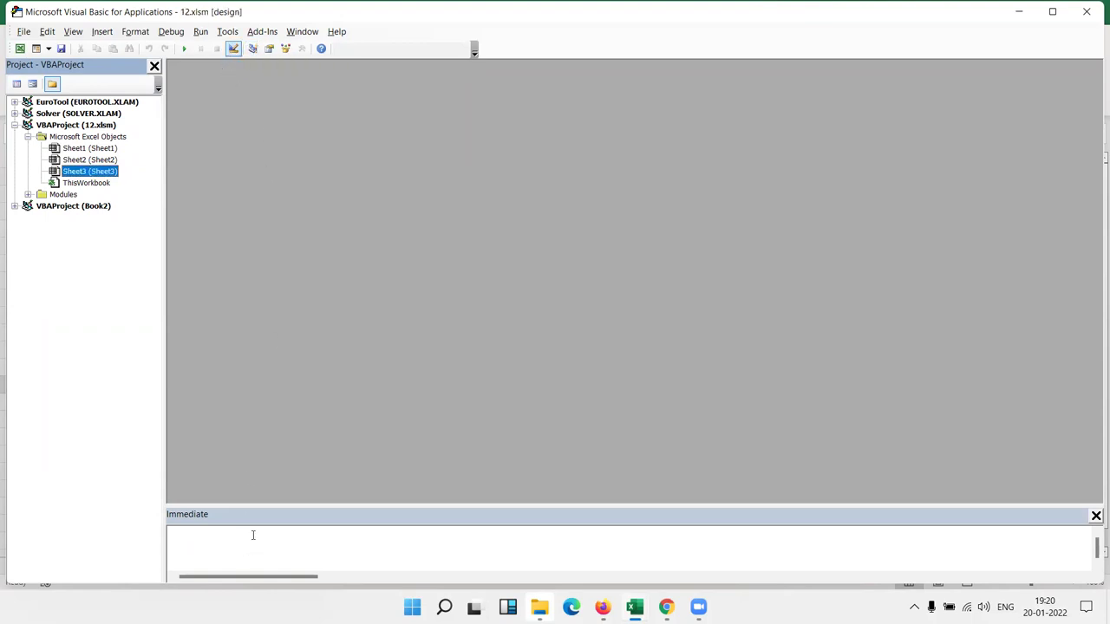
left_click(1097, 516)
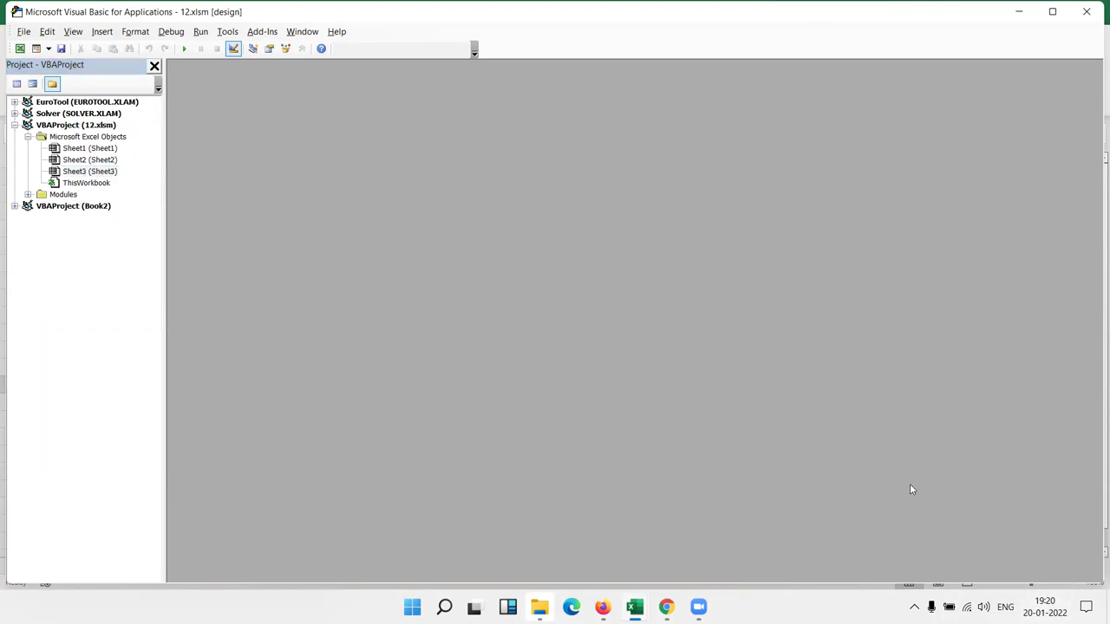
left_click(269, 49)
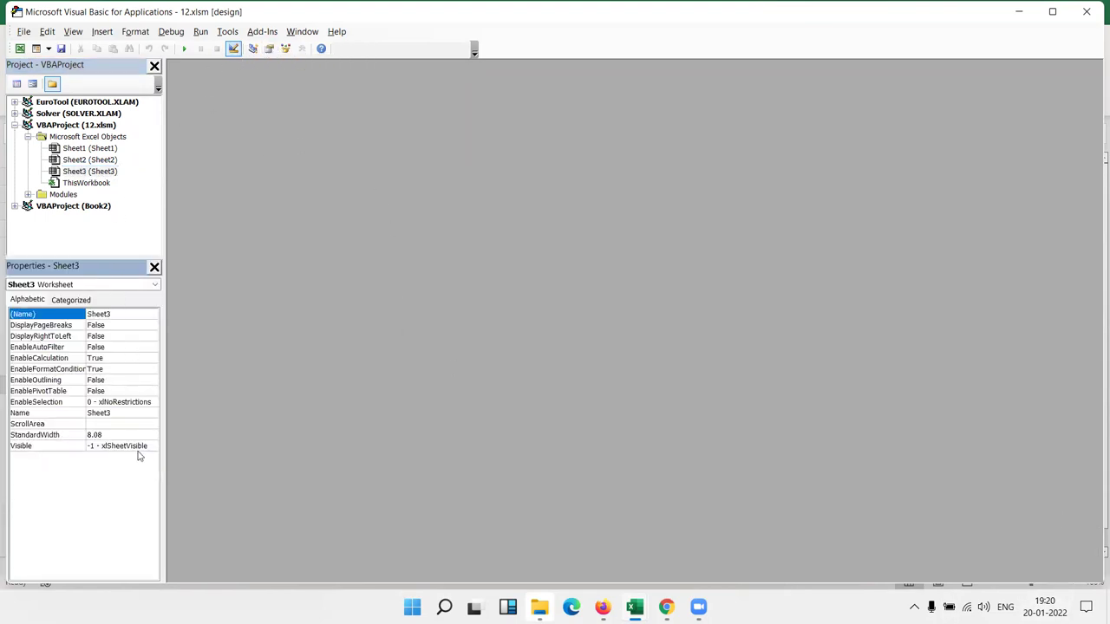
left_click(106, 150)
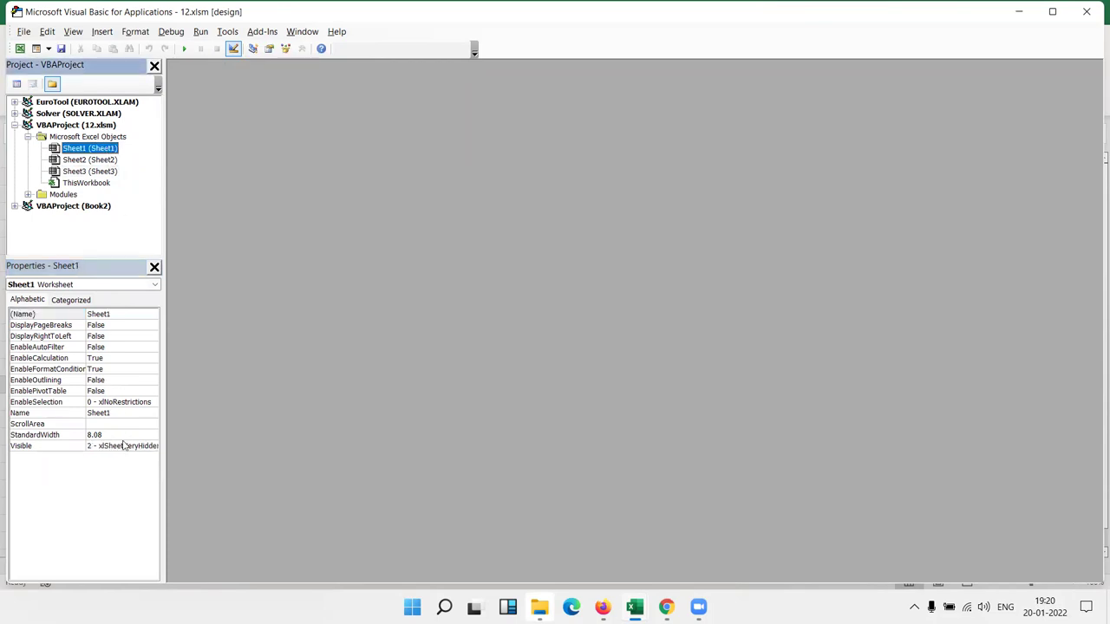
left_click(123, 444)
left_click(151, 446)
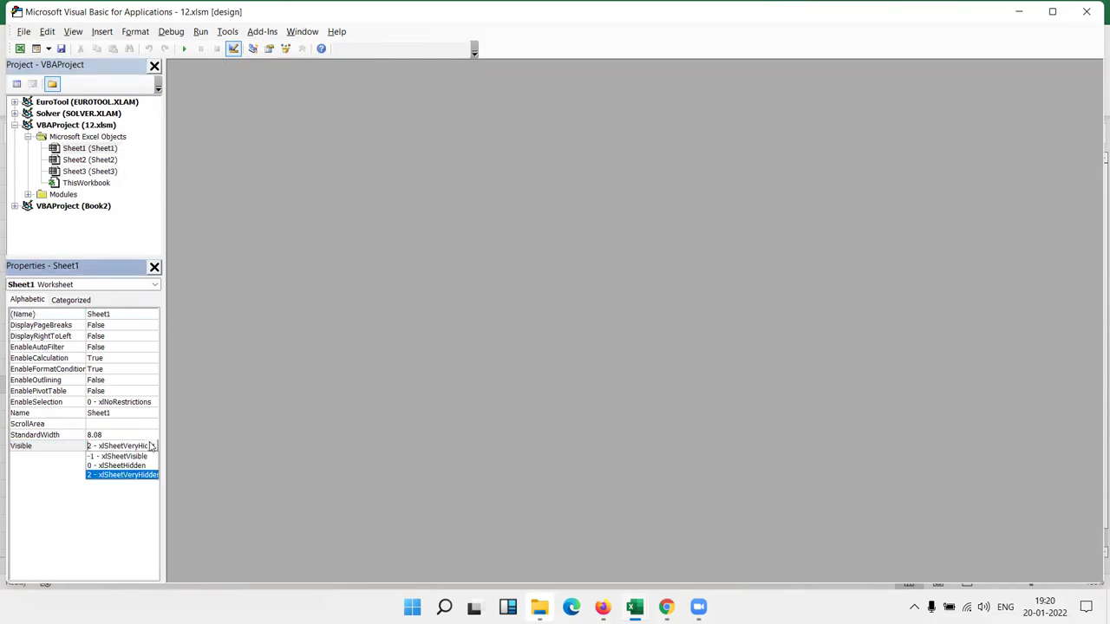
left_click(147, 457)
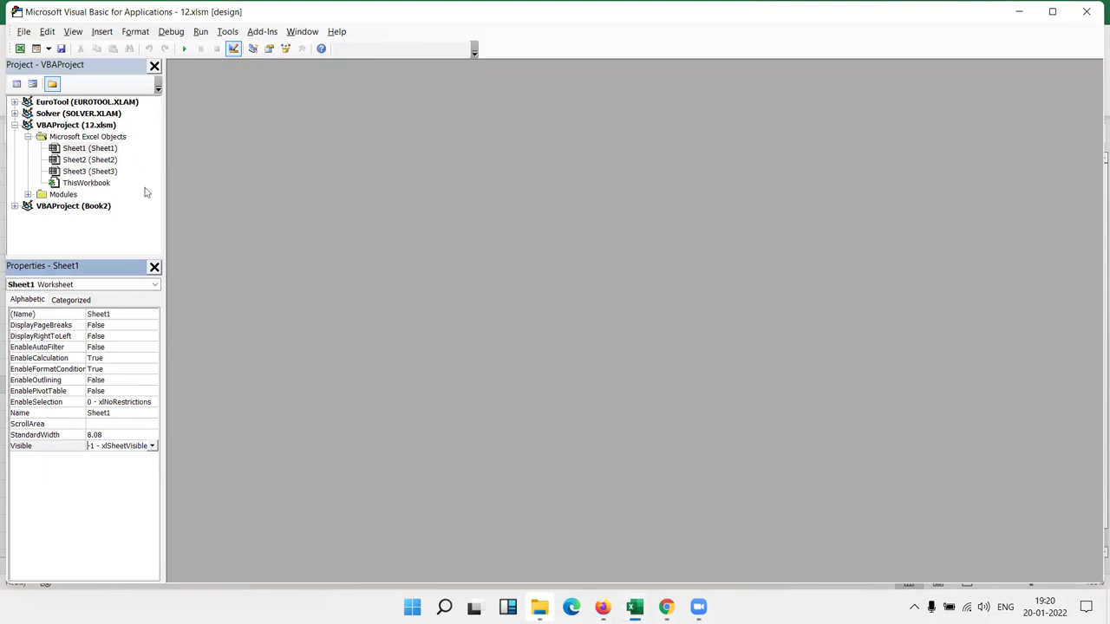
left_click(137, 186)
left_click(1086, 11)
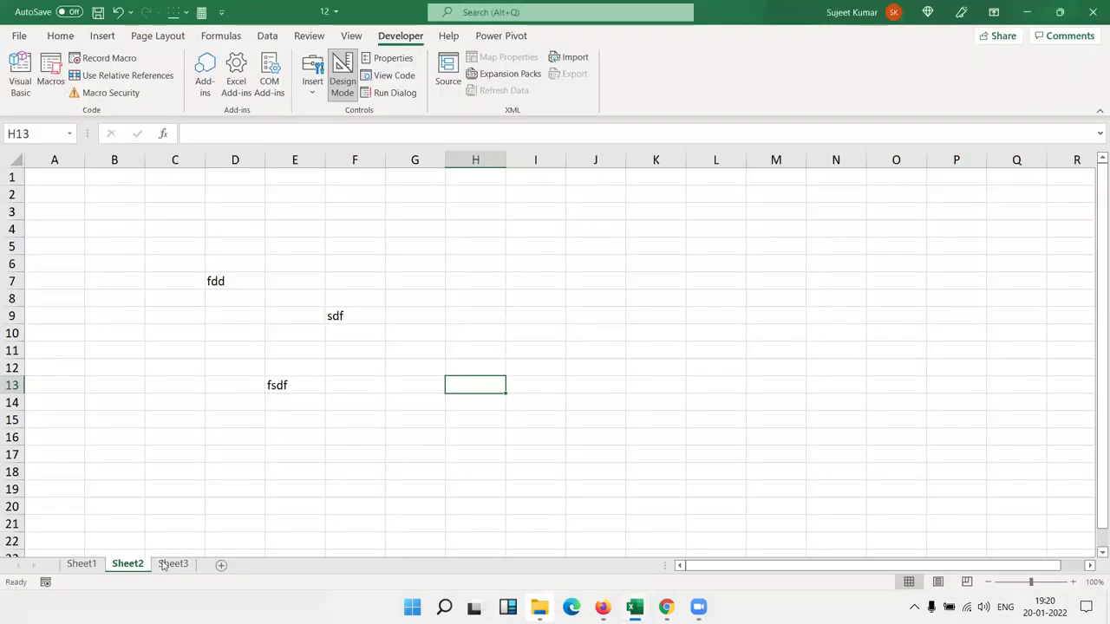
Step: View the restored Sheet1 data, then bring the Gmail message window back to the front
left_click(80, 565)
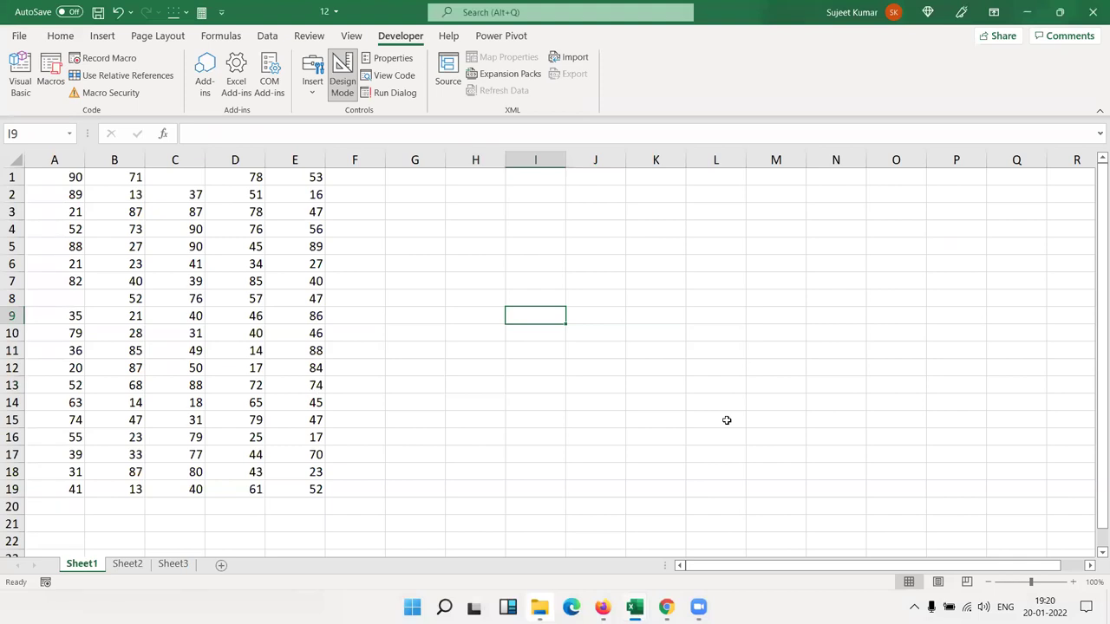
mouse_move(698, 608)
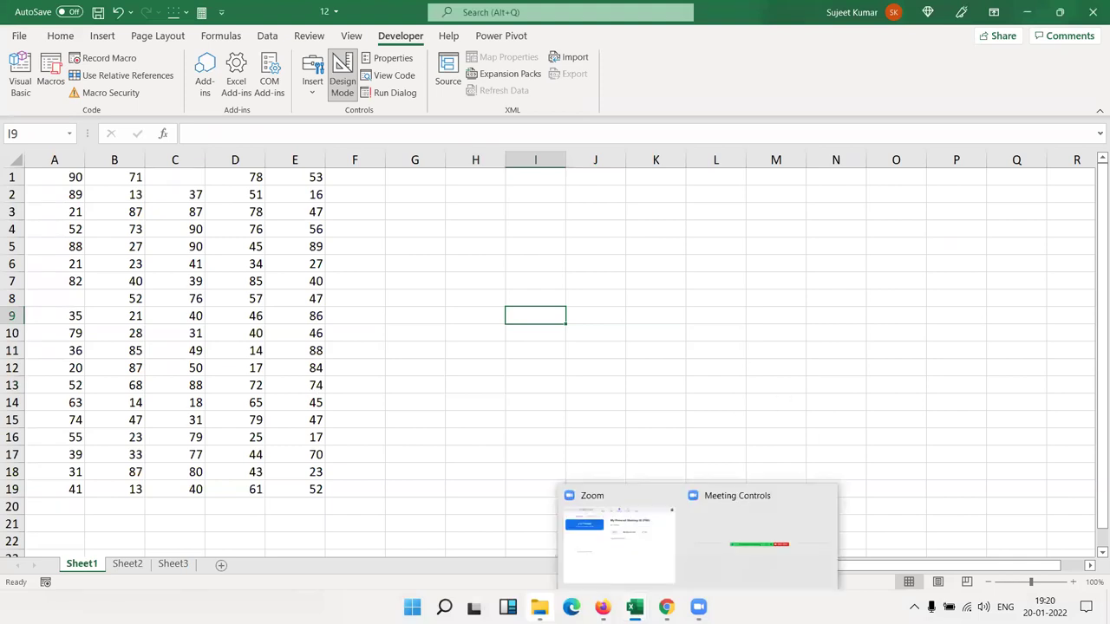
left_click(664, 542)
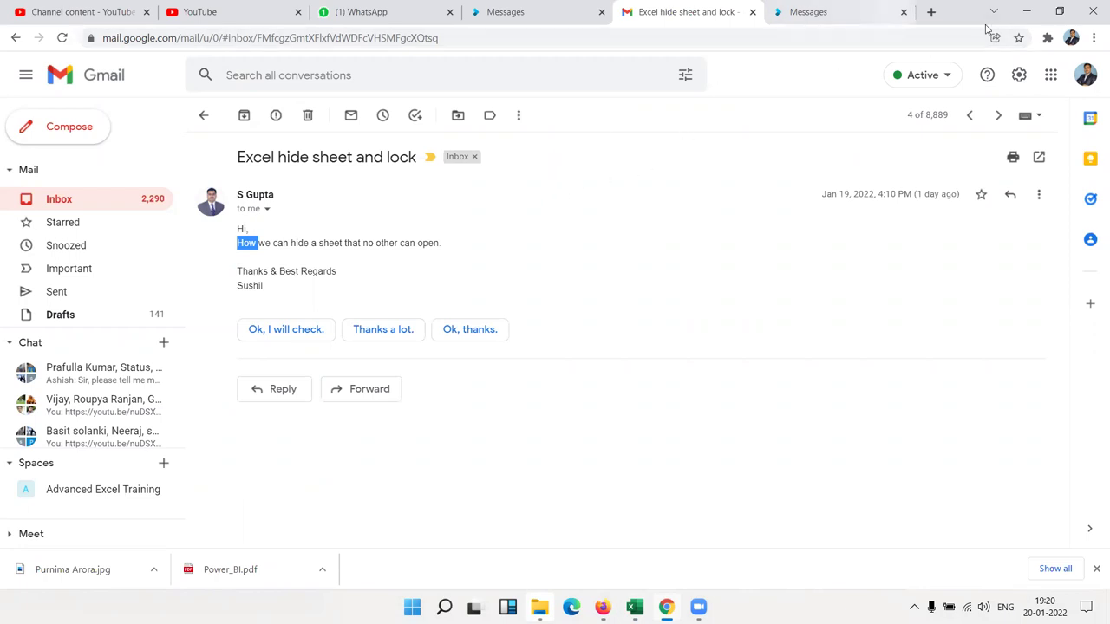
Step: Move to the next browser tab, open a new blank tab, and minimise Chrome to the desktop
key("ctrl+Tab")
key("ctrl+t")
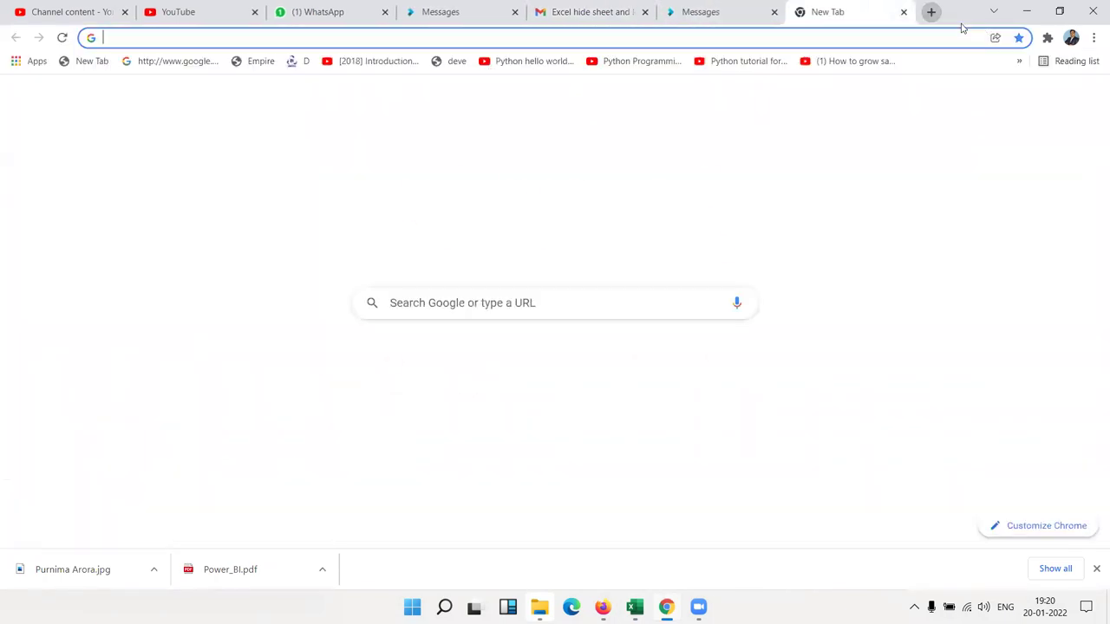
key("super+d")
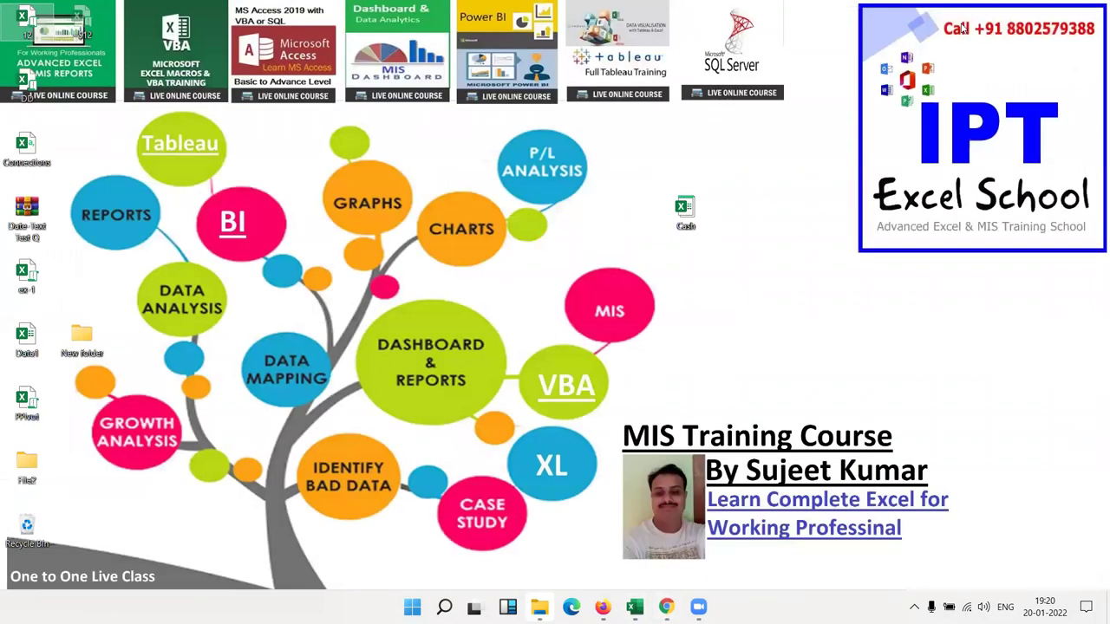